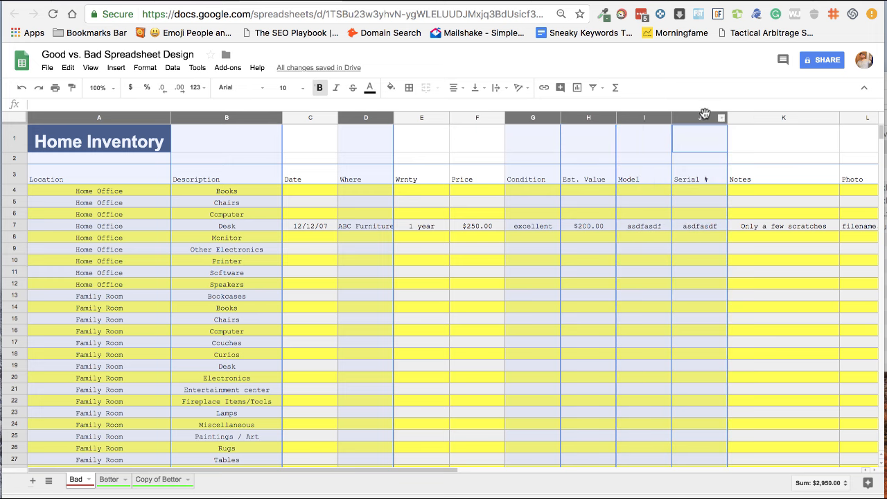
Right-align the Date, Wrnty, Price and Est. Value columns
scroll(406, 199, left, 6)
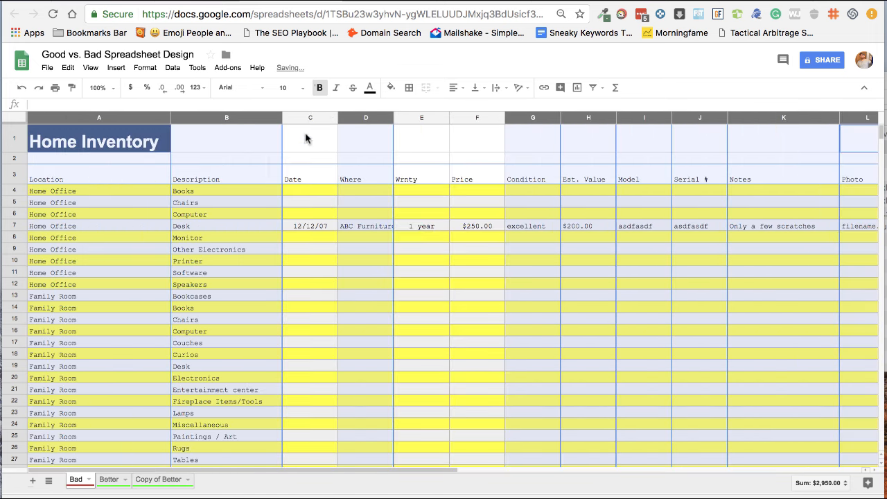
click(309, 119)
super+click(469, 117)
super+click(424, 118)
super+click(591, 117)
click(454, 89)
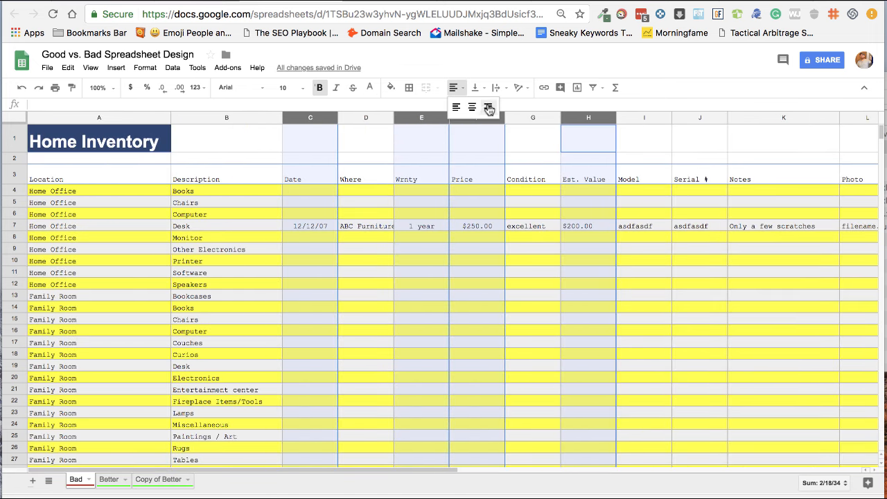
click(489, 108)
Left-align all the column headings in row 3
click(16, 175)
click(455, 90)
click(456, 107)
click(481, 335)
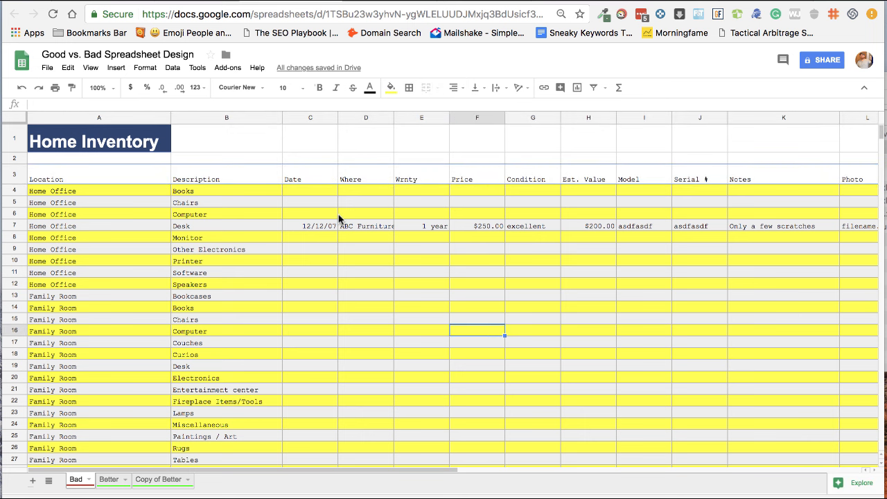
Make the row 3 headings stand out with bold text at font size 12, without underlining
click(10, 174)
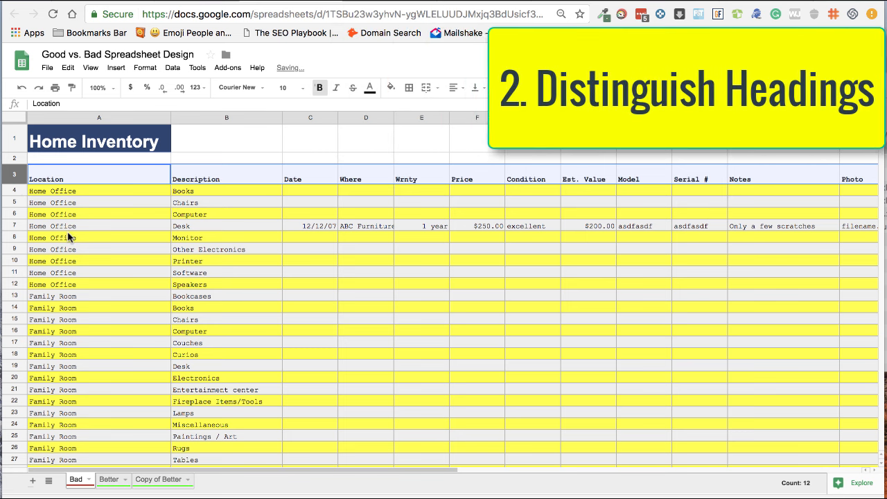
key(super+u)
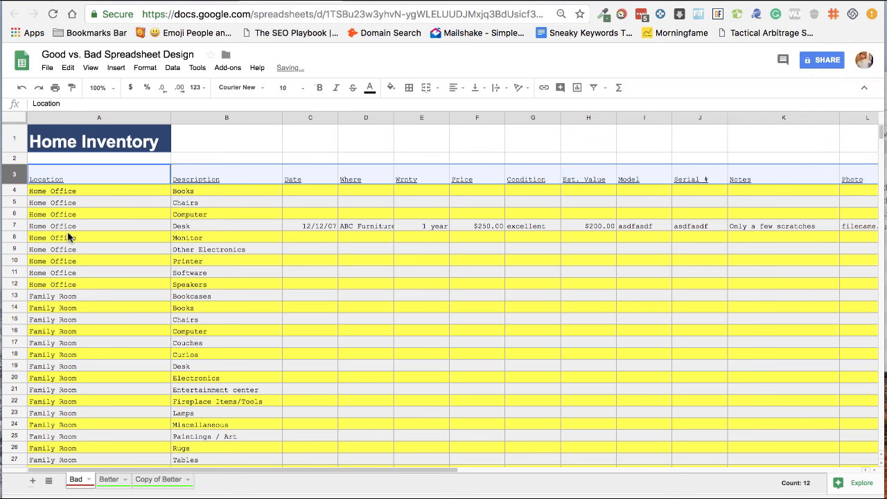
key(super+u)
click(291, 87)
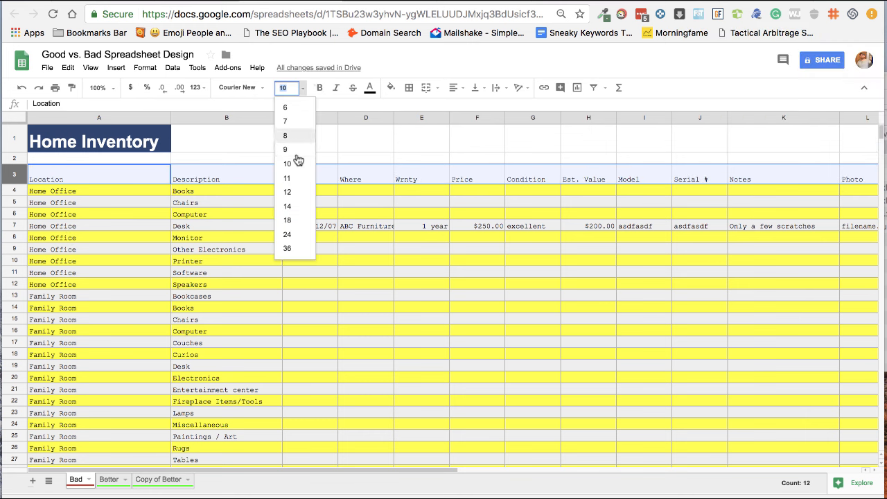
click(275, 191)
key(super+b)
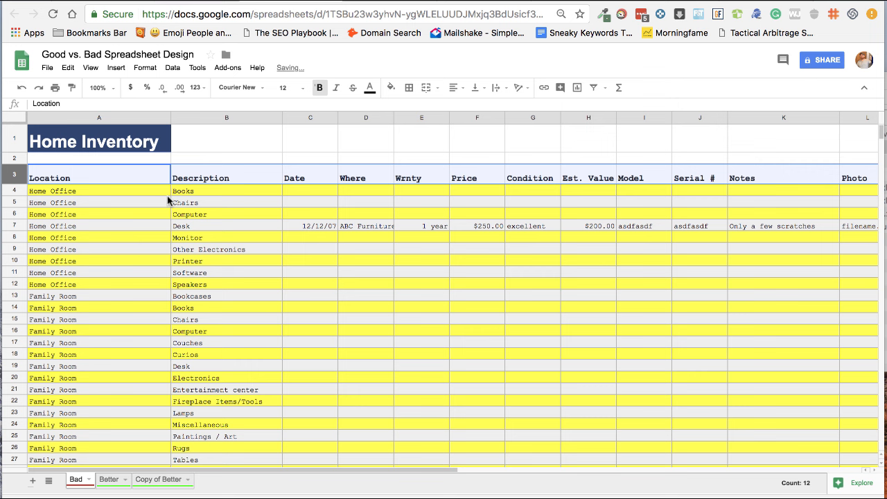
click(245, 237)
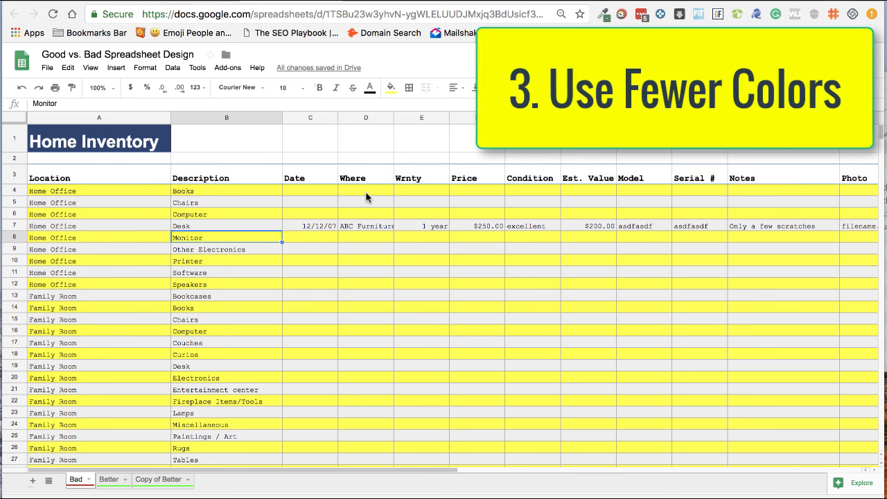
Reset the fill colour and the text colour of the entire sheet to their defaults
click(21, 122)
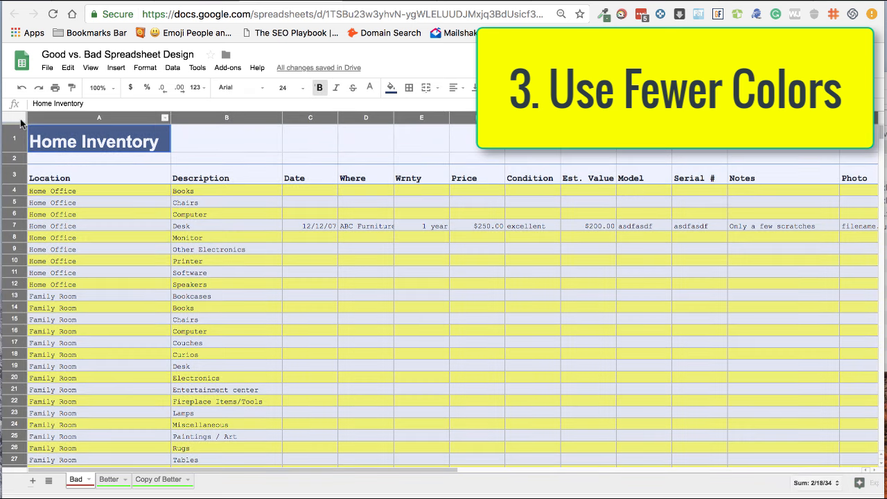
click(391, 88)
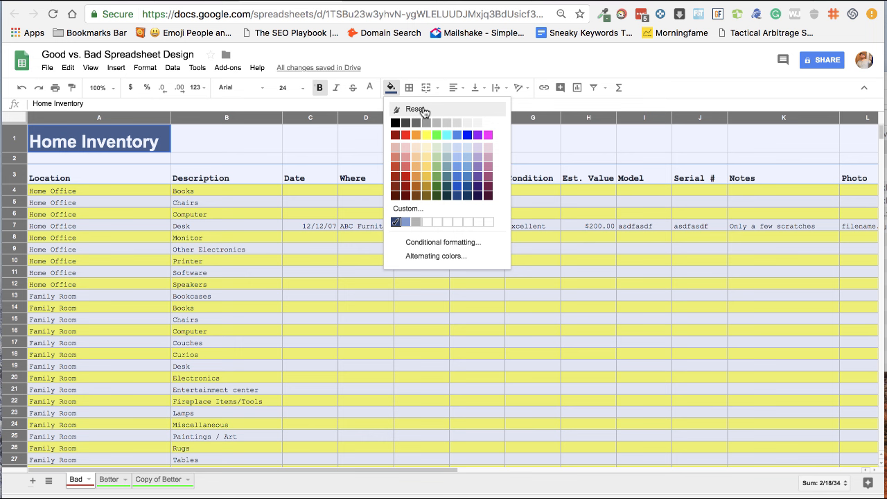
click(415, 110)
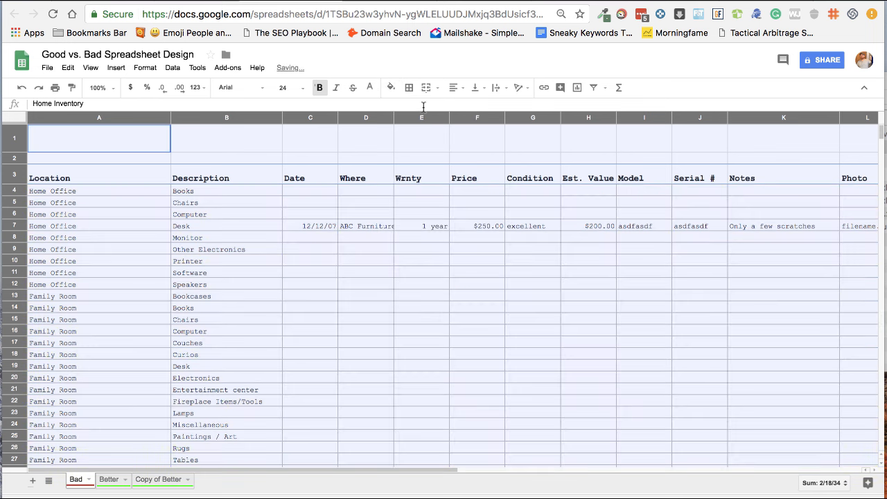
click(369, 88)
click(382, 108)
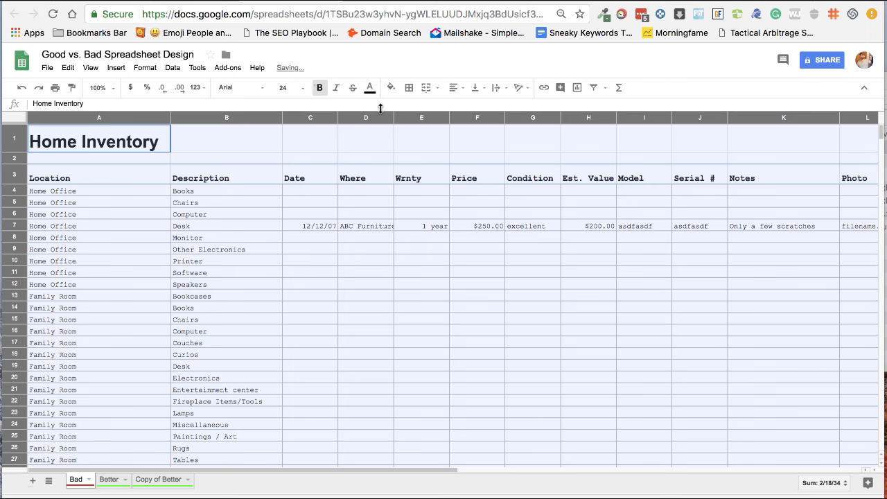
click(343, 251)
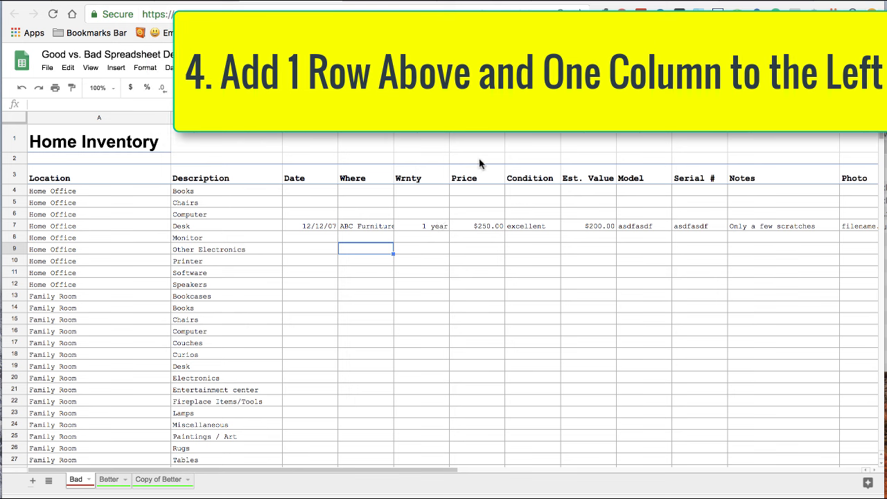
Insert one blank column to the left of column A and one blank row above the Home Inventory title
click(57, 117)
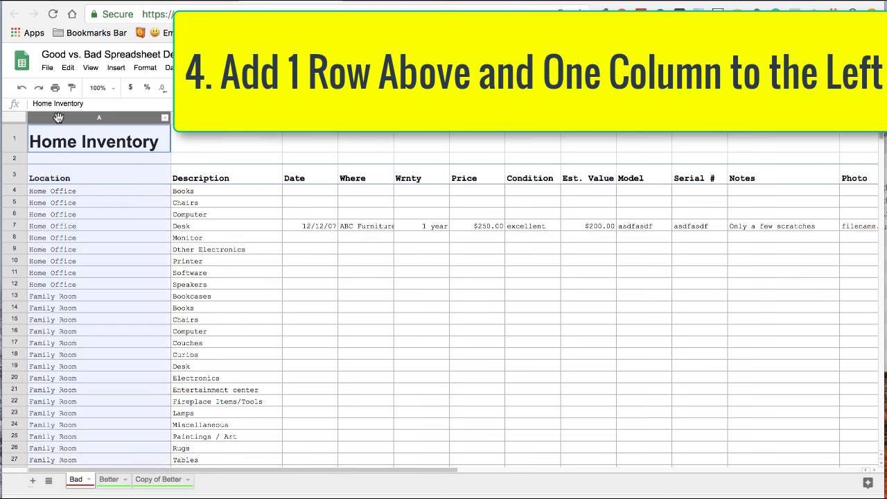
right_click(57, 116)
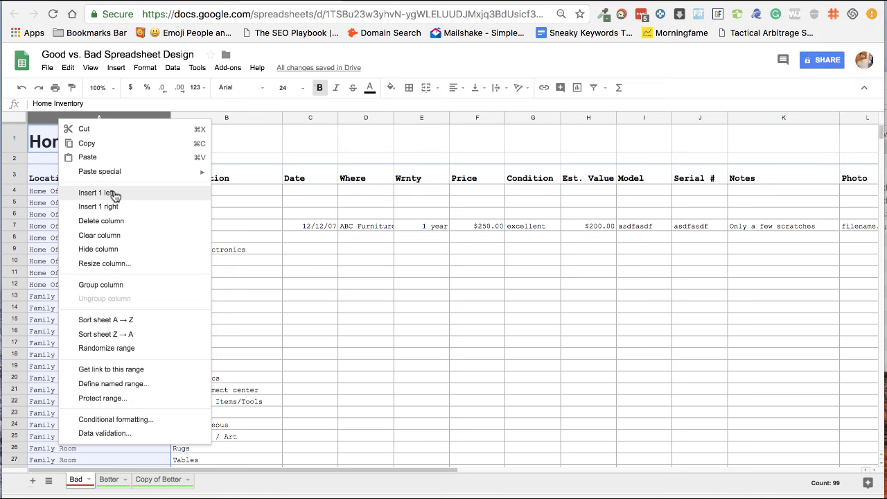
click(114, 195)
click(17, 141)
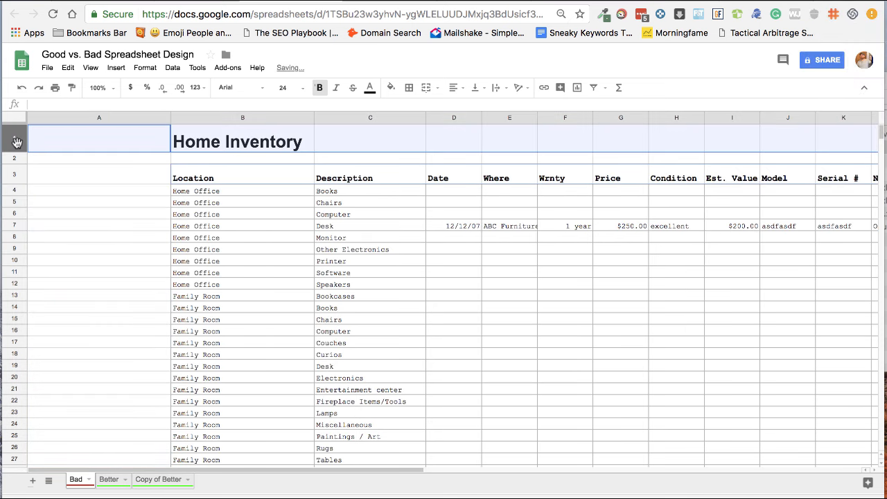
right_click(13, 140)
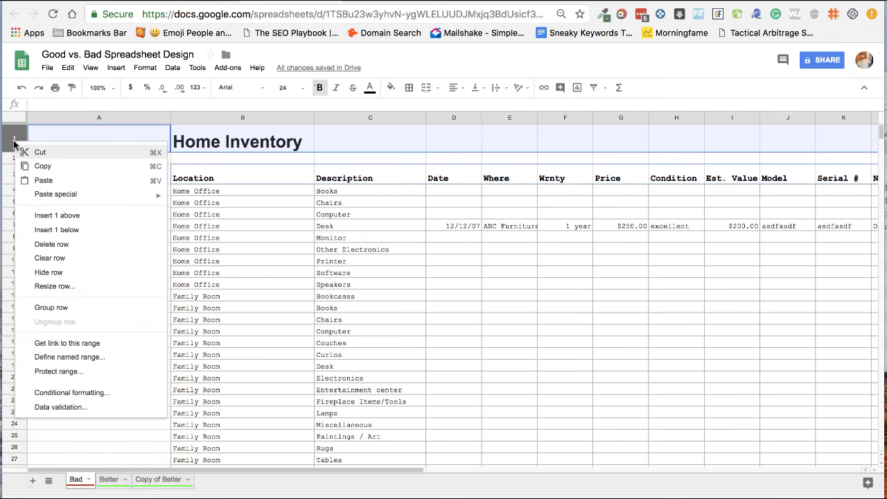
click(69, 216)
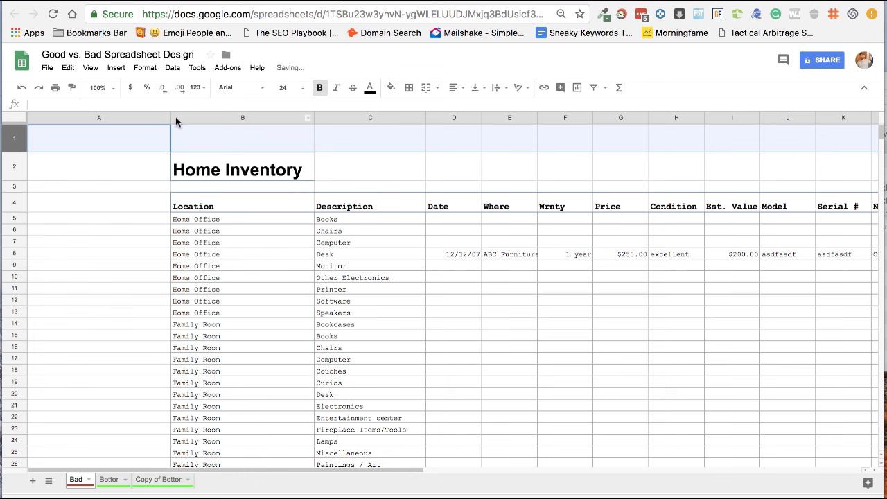
Resize the blank column A to a width of 25 pixels
click(124, 120)
right_click(123, 118)
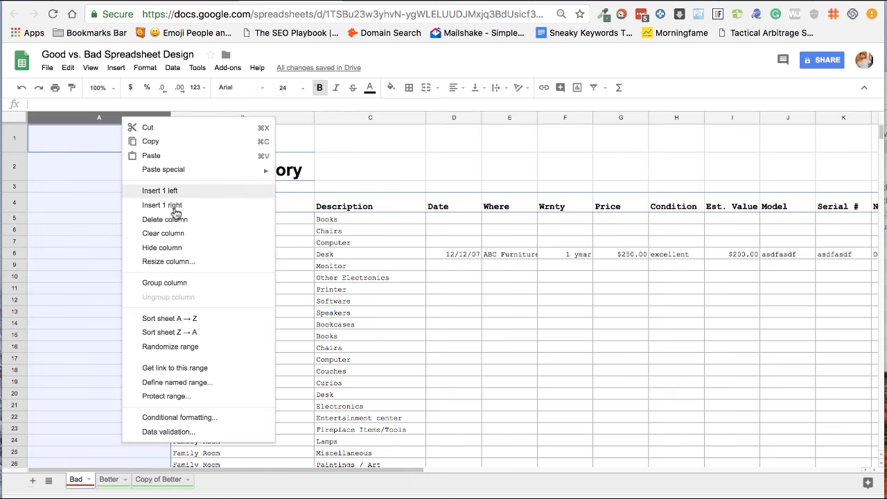
click(183, 262)
text(25)
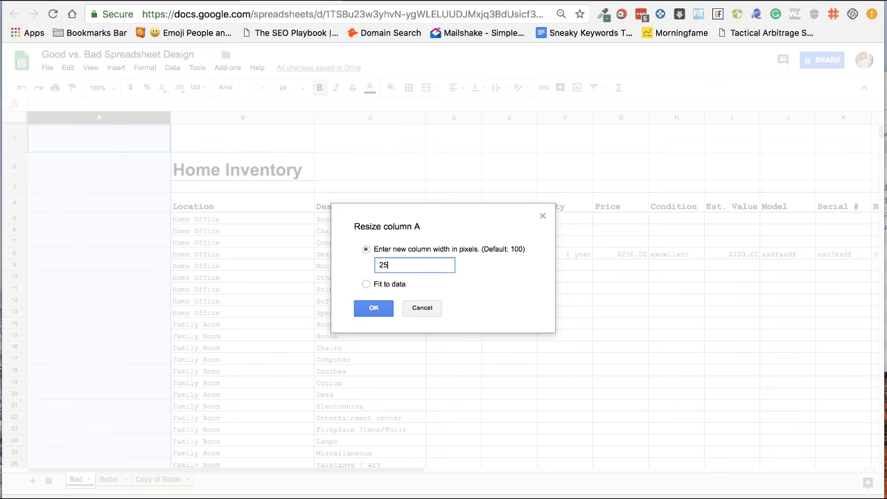
key(Return)
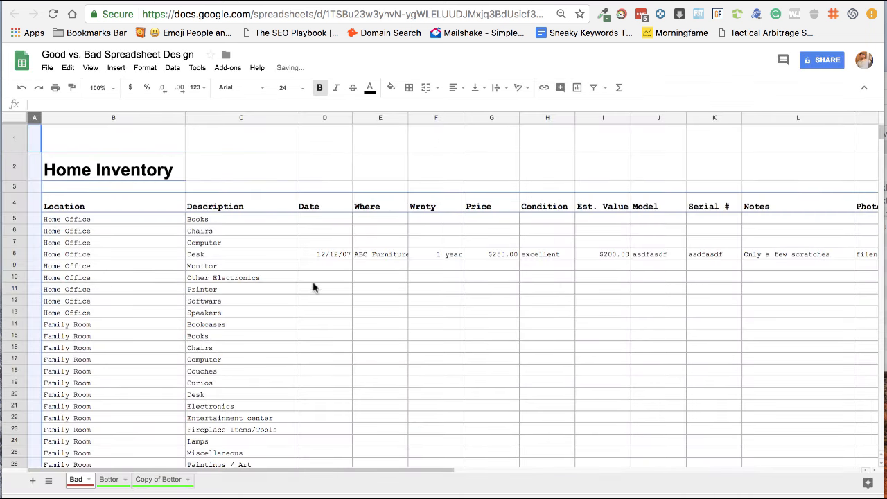
Resize the blank row 1 to a height of 25 pixels
click(11, 137)
right_click(13, 139)
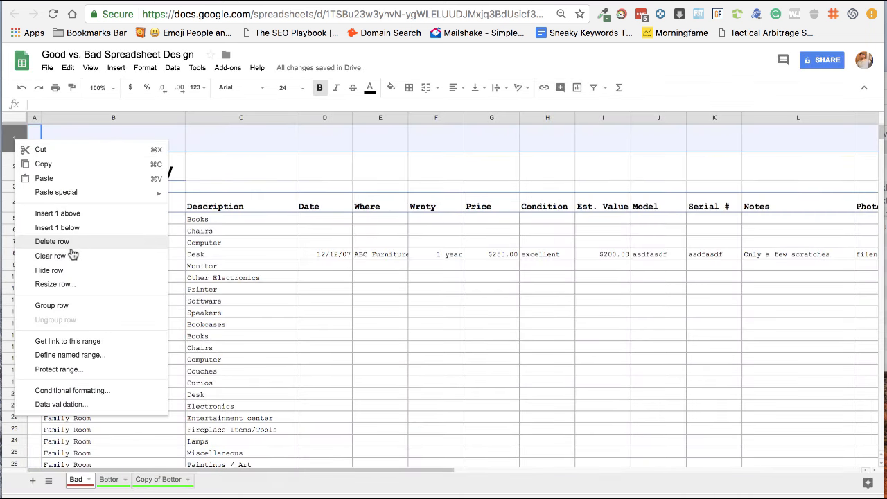
click(69, 285)
text(25)
click(374, 297)
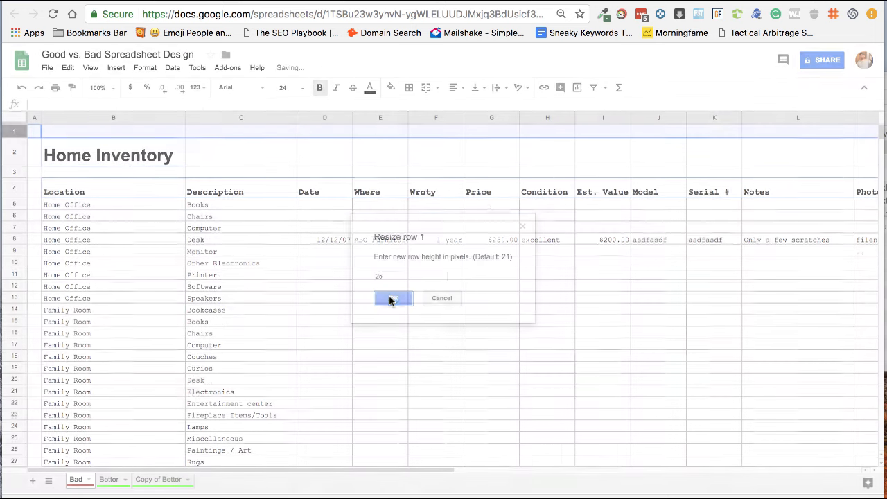
click(166, 322)
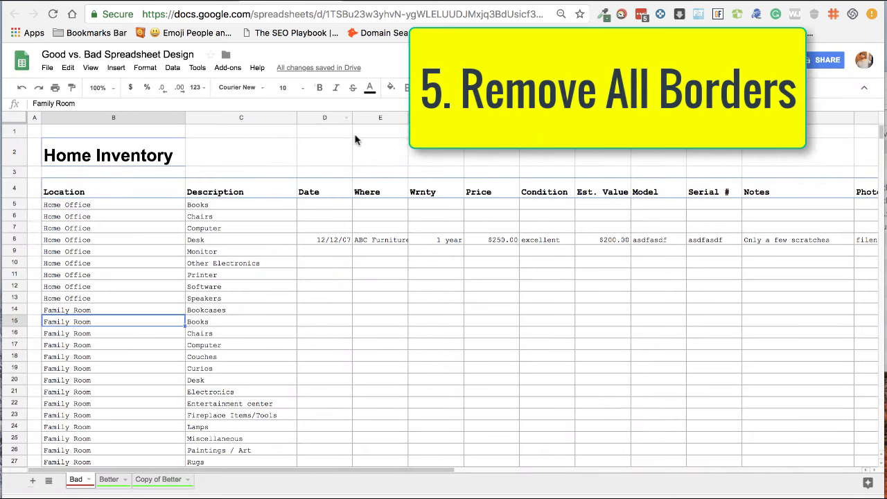
Remove all cell borders from the entire sheet
click(12, 118)
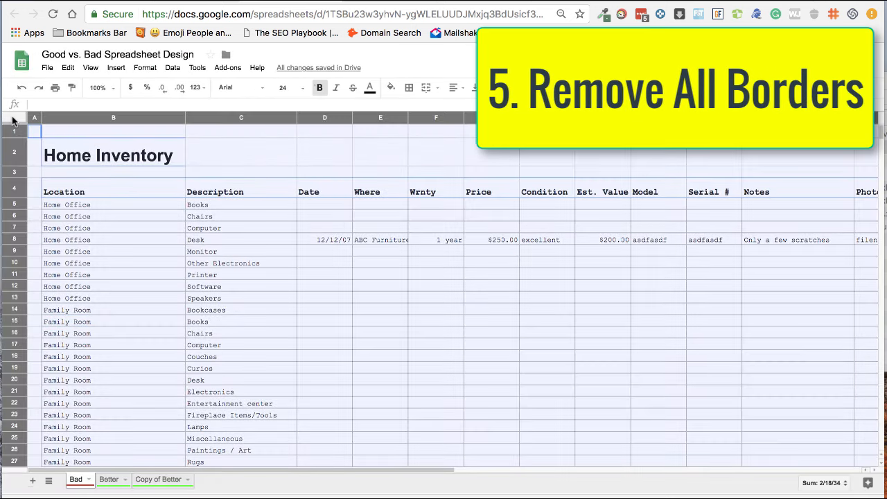
click(410, 88)
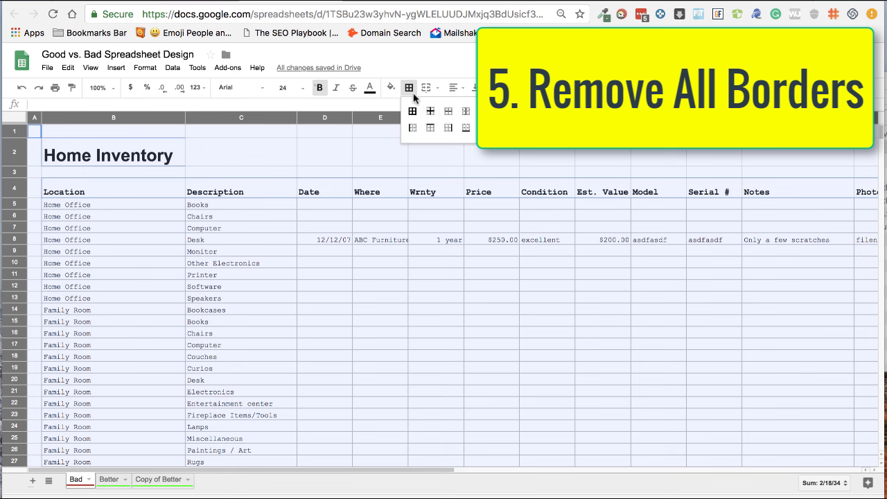
click(484, 127)
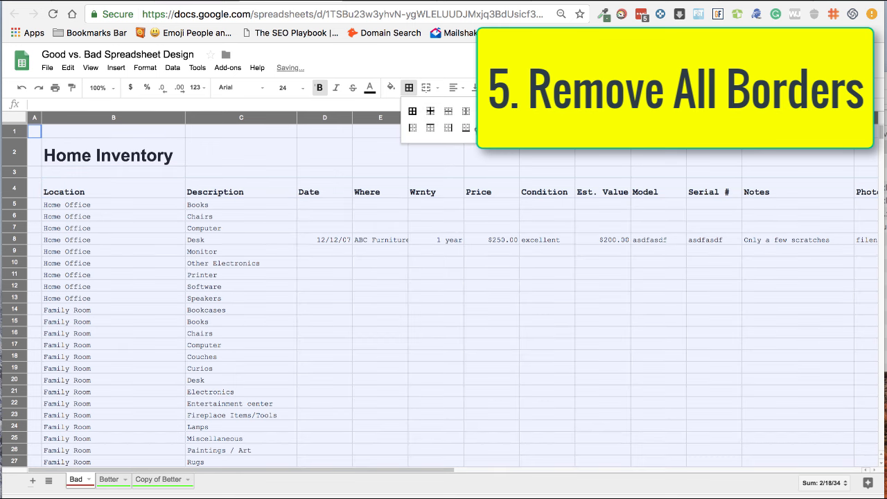
click(257, 134)
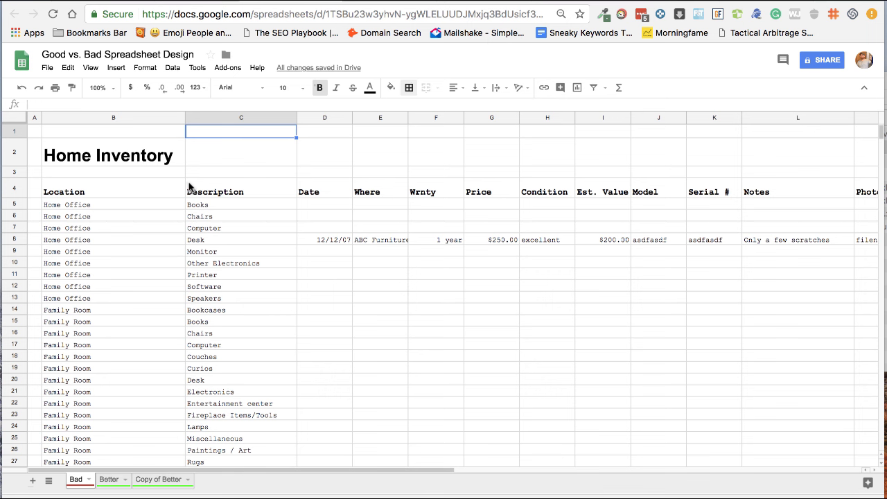
Turn off the gridlines on the Bad sheet
click(13, 122)
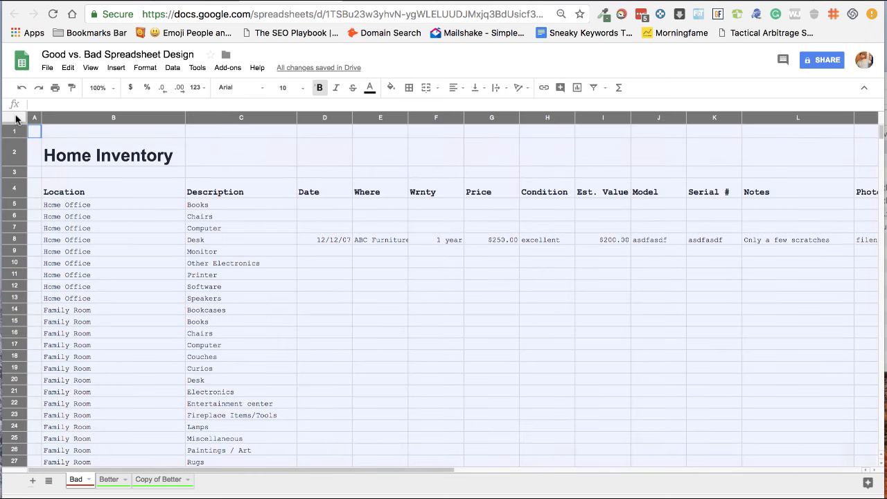
click(90, 68)
click(113, 108)
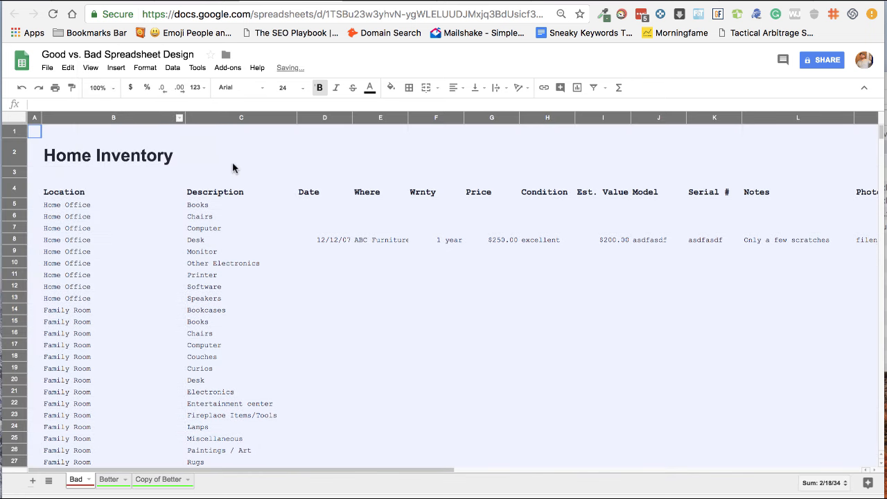
click(232, 158)
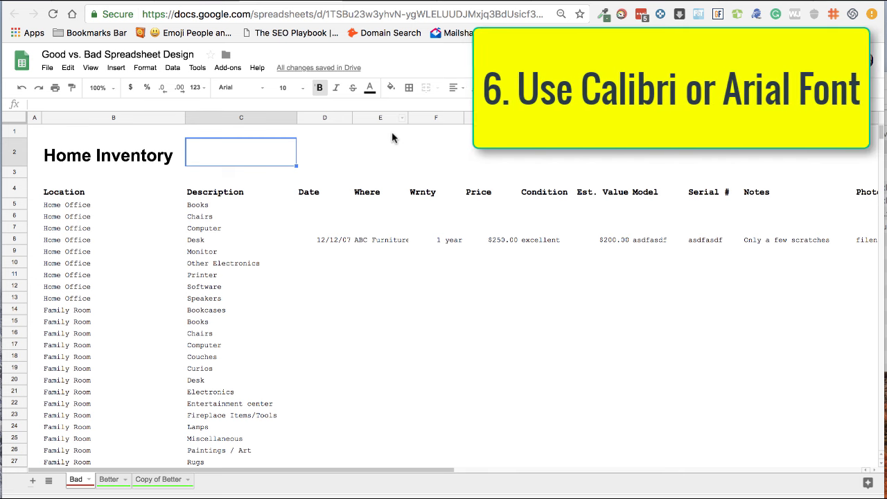
Change the font of the entire sheet to Calibri
click(14, 122)
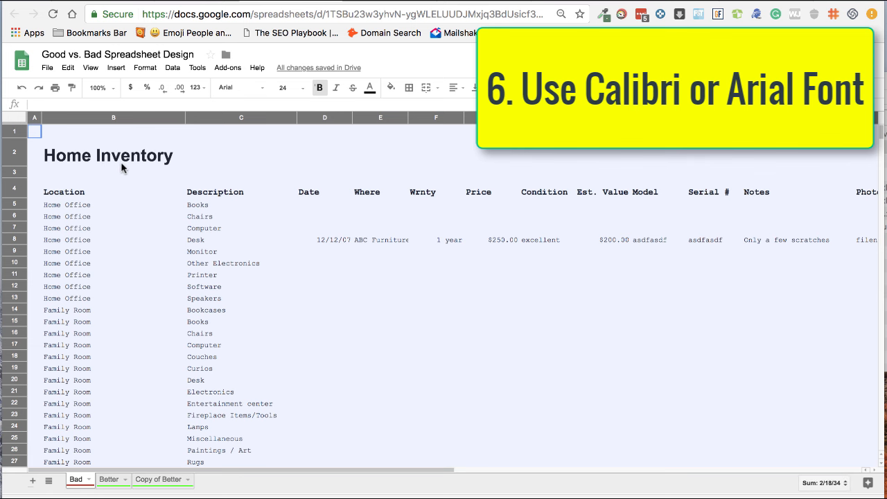
click(239, 87)
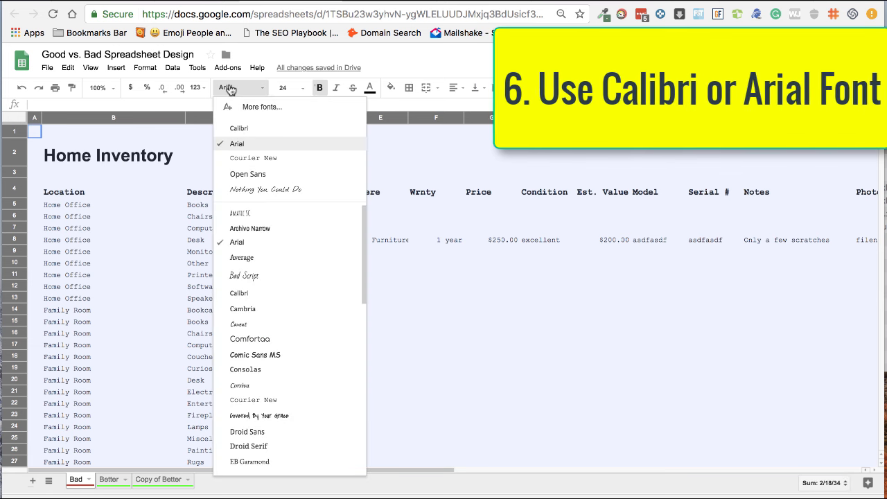
click(254, 130)
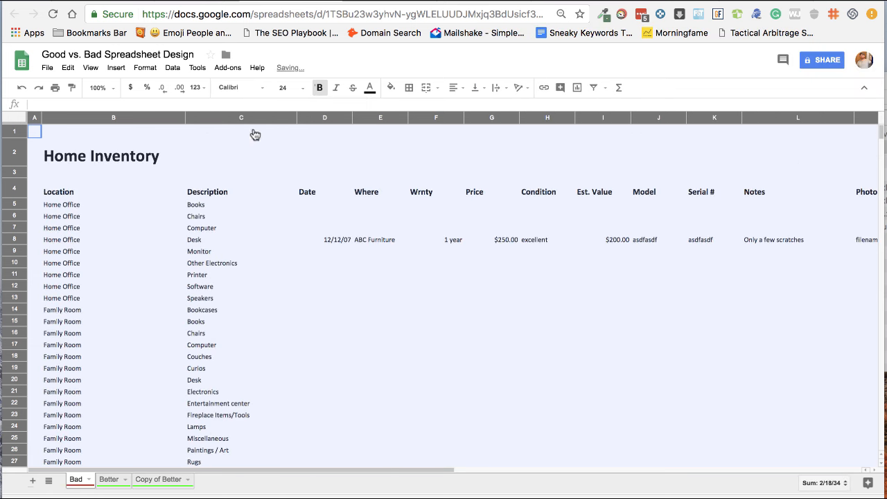
click(261, 216)
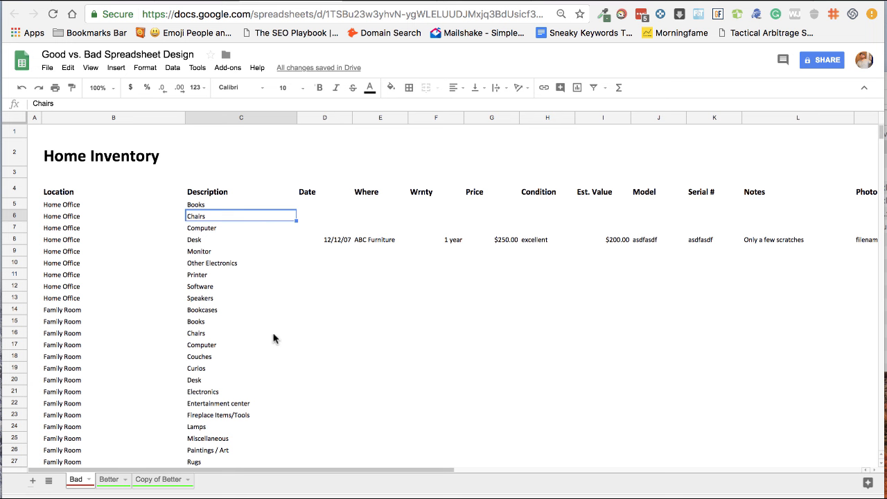
Try the Average font on the Books cell in row 15, and set it back to Calibri
click(200, 276)
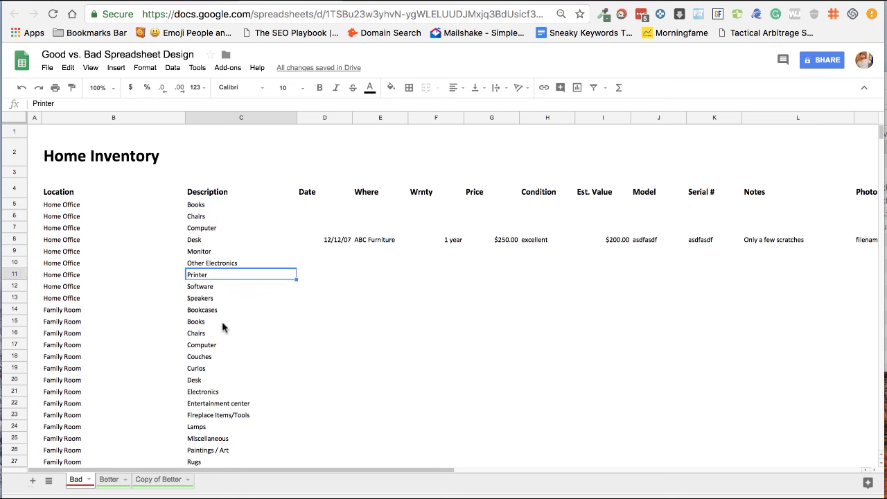
click(222, 324)
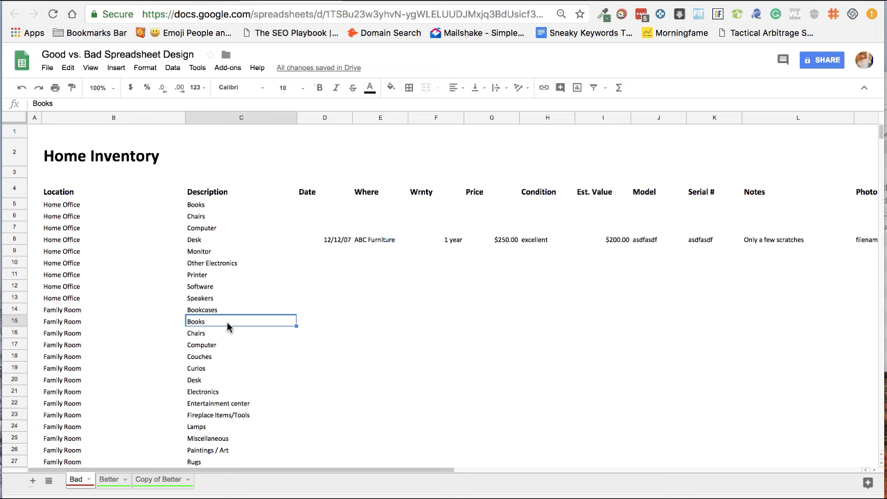
click(239, 88)
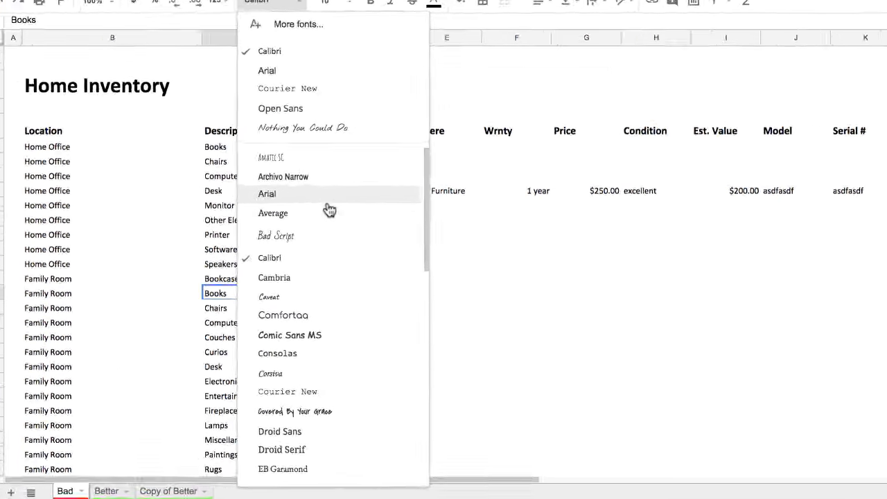
click(281, 256)
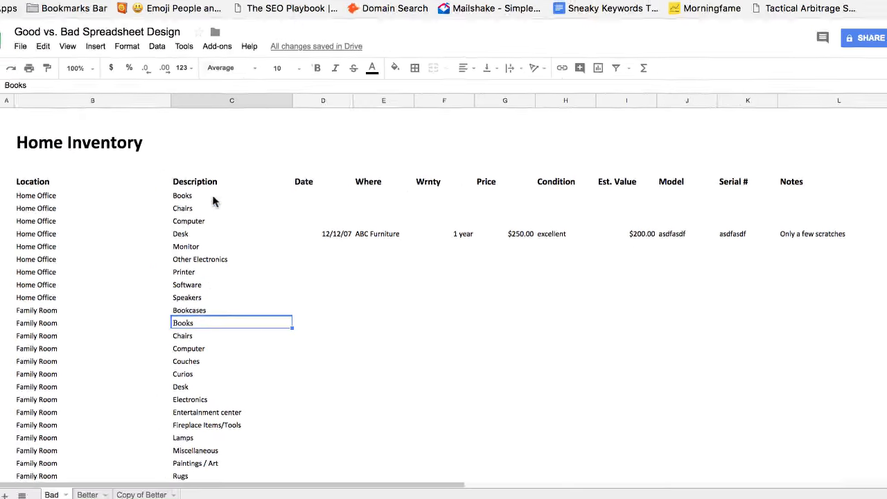
click(239, 67)
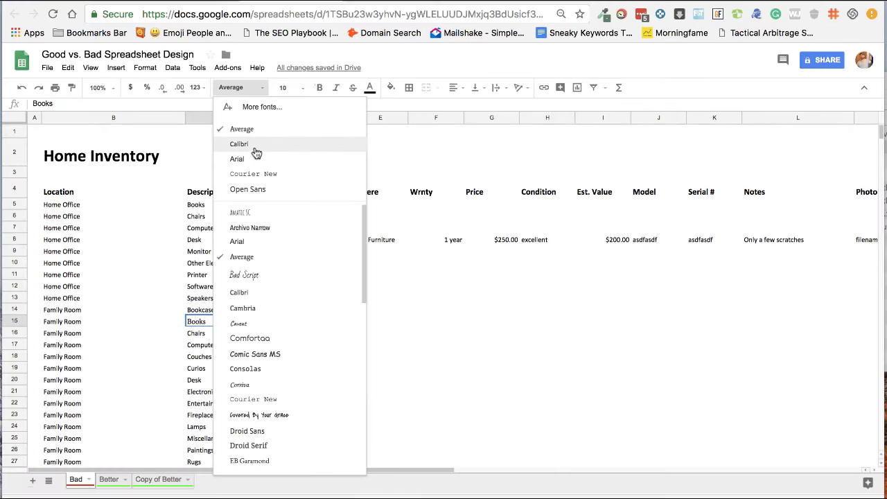
click(243, 131)
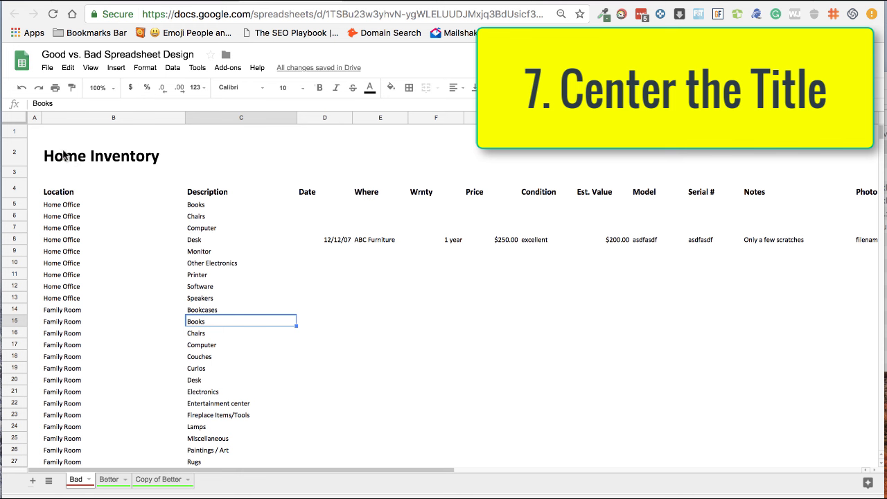
Merge the Home Inventory title row across columns B to M and center the title horizontally
drag(63, 155, 496, 163)
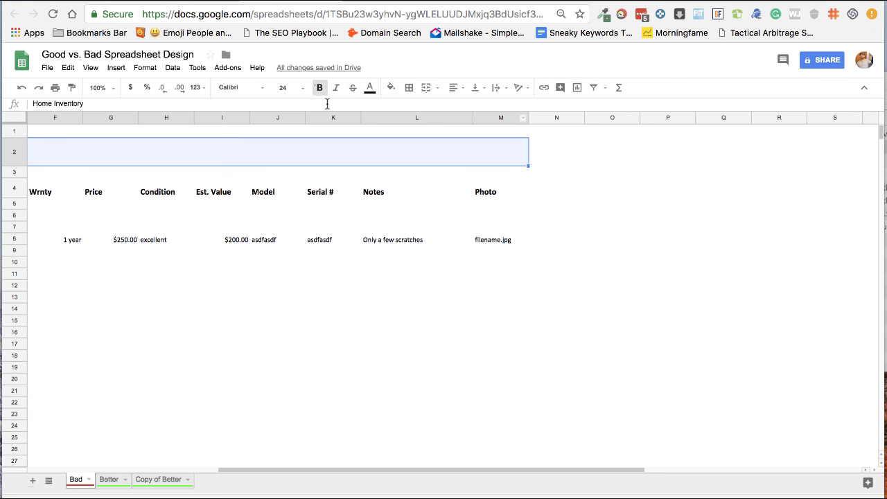
click(425, 88)
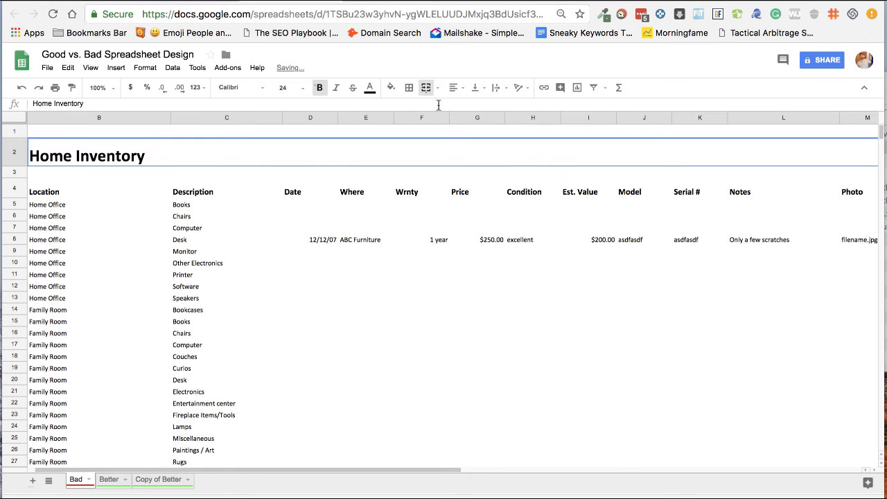
click(455, 87)
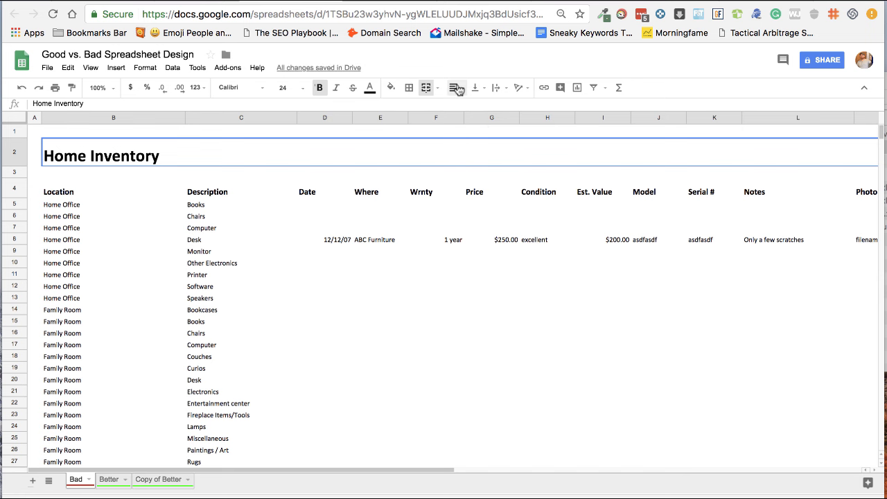
click(471, 109)
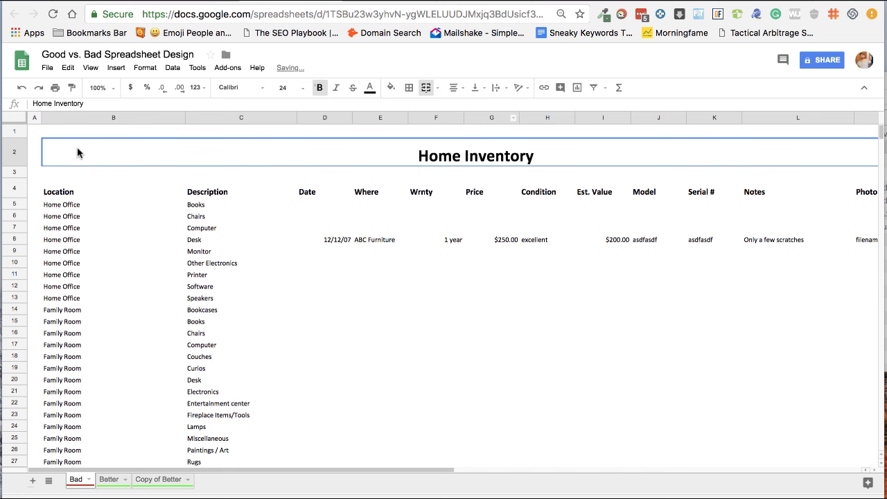
scroll(721, 164, right, 7)
scroll(406, 159, left, 2)
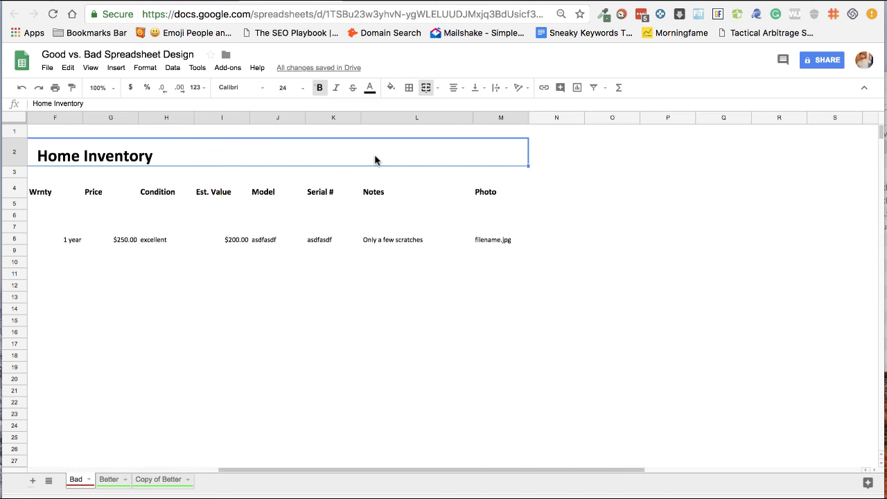
scroll(374, 160, left, 5)
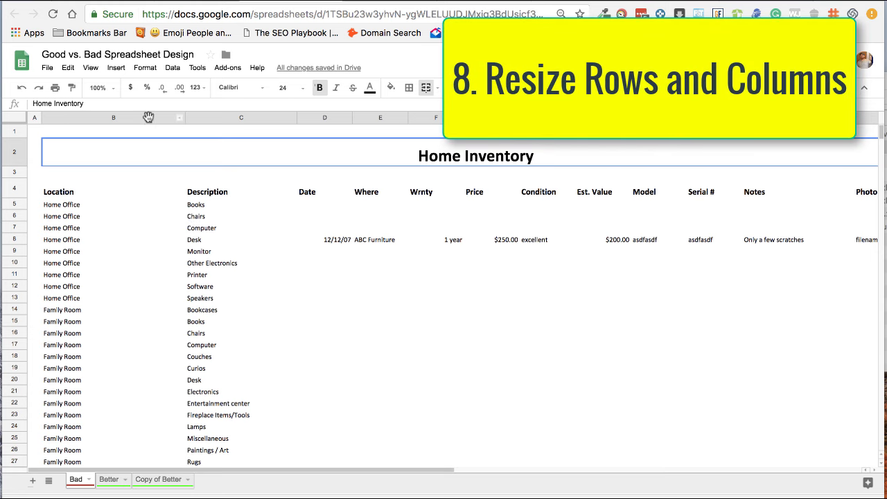
Narrow columns B through G, from Location to Price, to fit their contents more closely
click(241, 117)
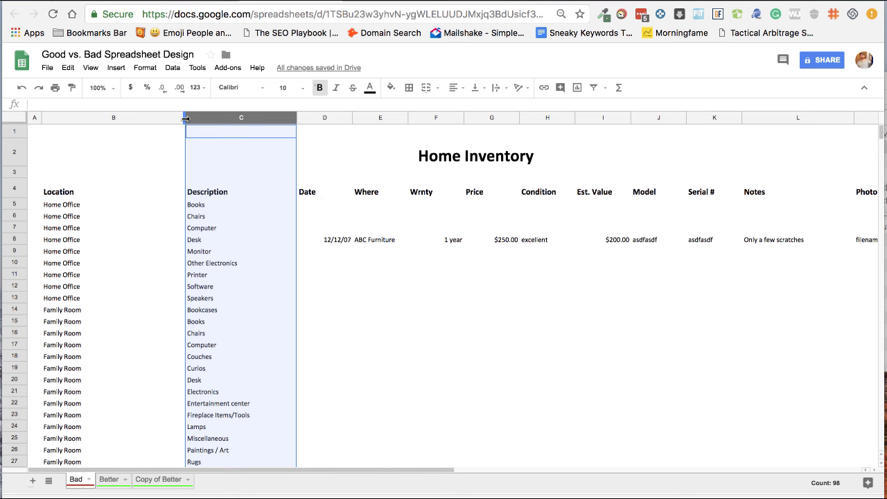
drag(185, 118, 126, 118)
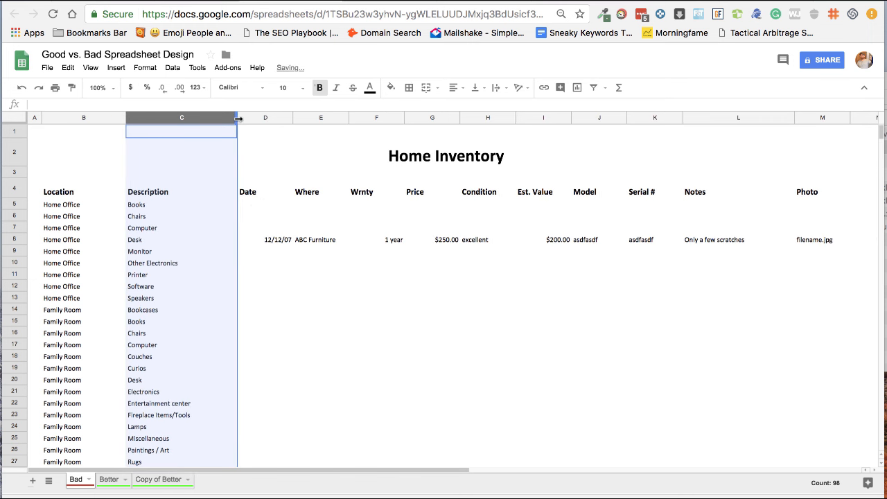
drag(203, 119, 205, 119)
drag(259, 117, 304, 117)
drag(361, 117, 349, 117)
drag(404, 118, 394, 118)
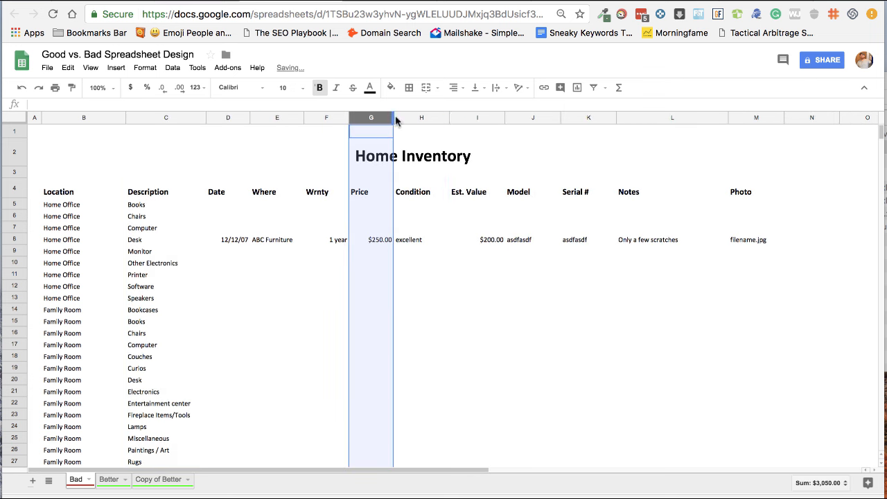
Narrow columns H through L, from Condition to Notes, and tighten the Location column a little more
drag(449, 118, 444, 118)
drag(499, 118, 493, 118)
drag(550, 118, 545, 118)
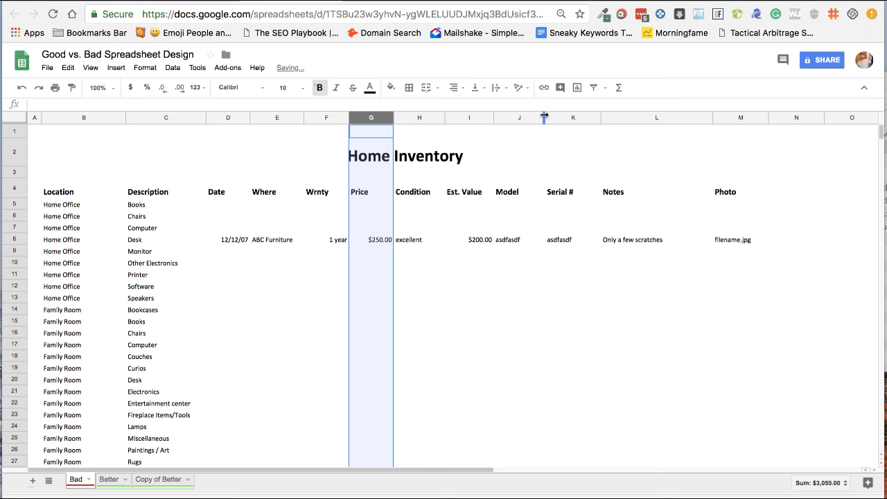
drag(600, 118, 594, 118)
drag(705, 118, 679, 118)
click(762, 332)
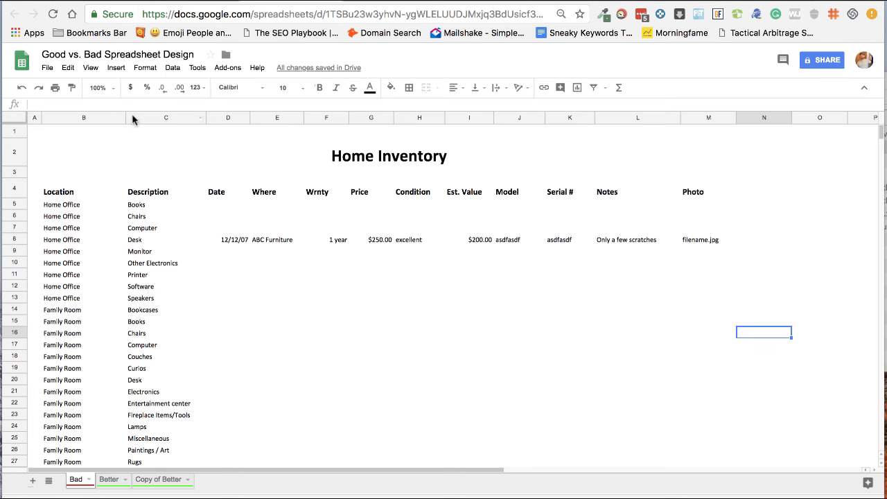
drag(122, 117, 116, 118)
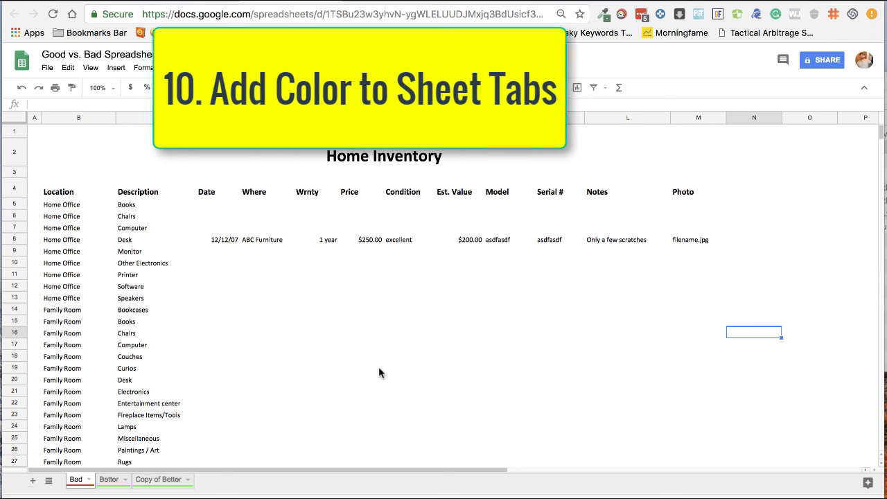
Set the tab color of the Bad sheet to red
right_click(76, 479)
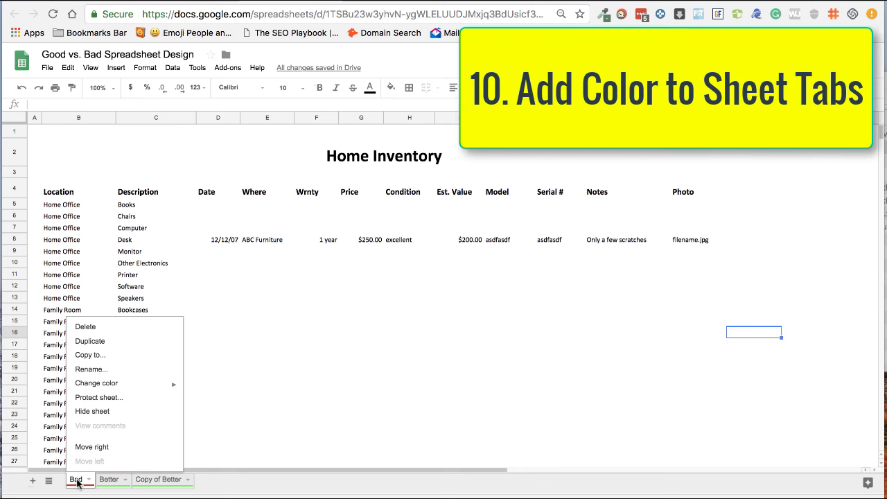
mouse_move(123, 385)
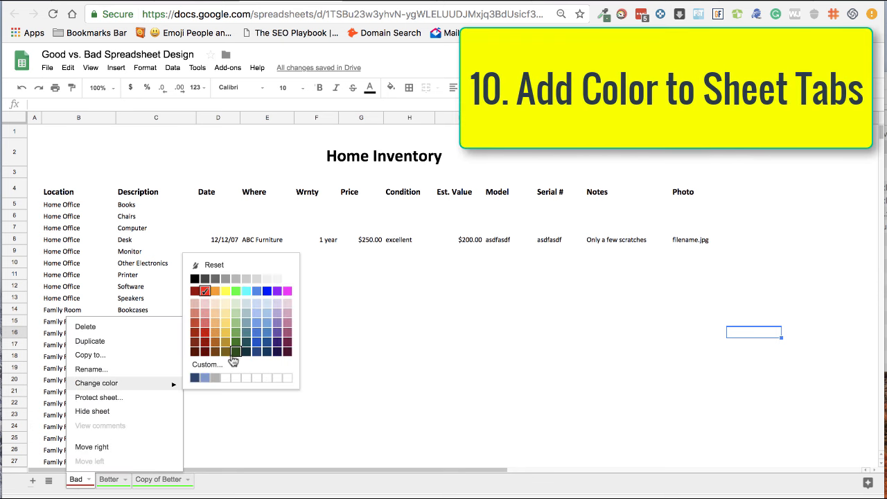
click(203, 292)
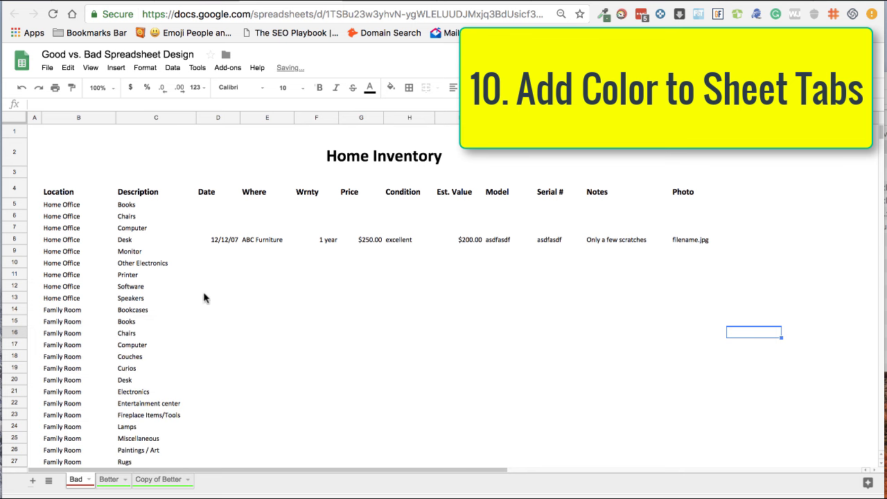
Change the tab color of the Copy of Better sheet to blue and return to the Bad sheet
click(111, 486)
click(144, 483)
click(81, 484)
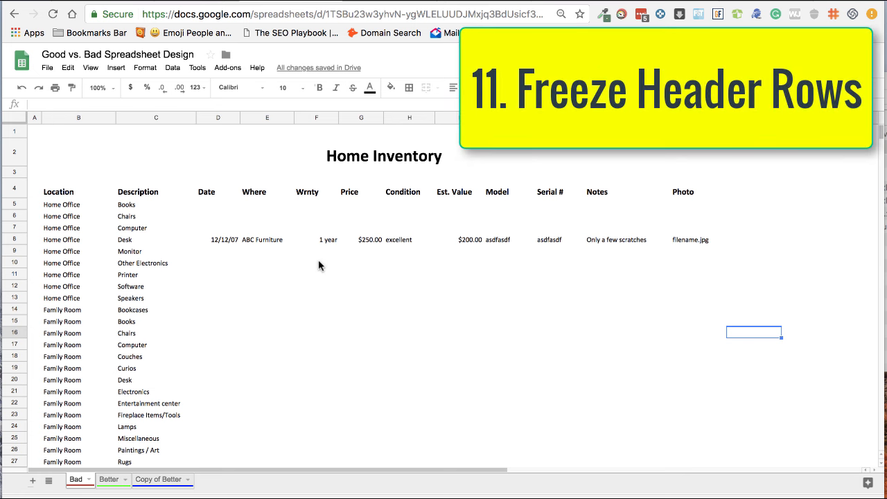
Freeze the top of the Bad sheet up to header row 4
click(14, 188)
scroll(208, 302, down, 10)
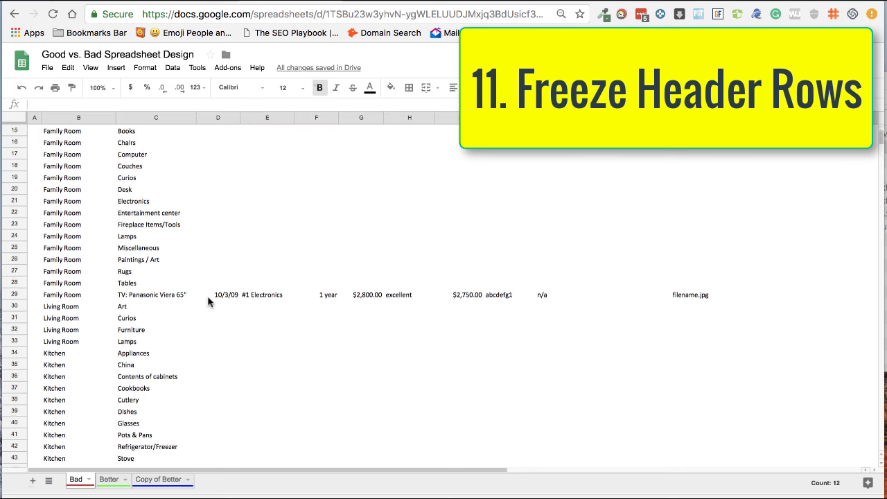
scroll(208, 302, down, 10)
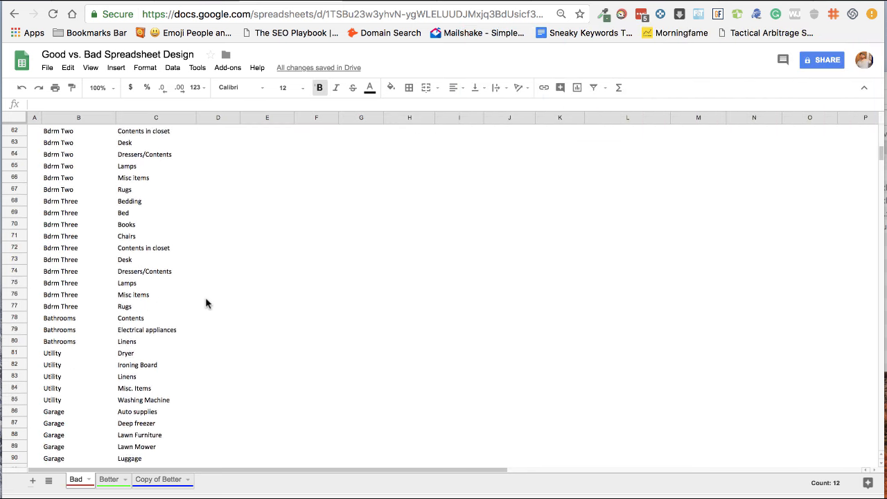
scroll(206, 302, up, 20)
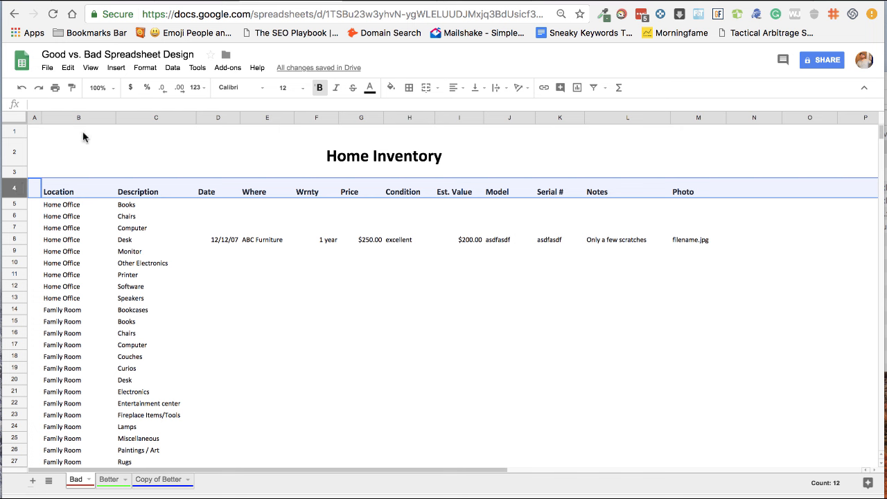
click(90, 67)
mouse_move(124, 94)
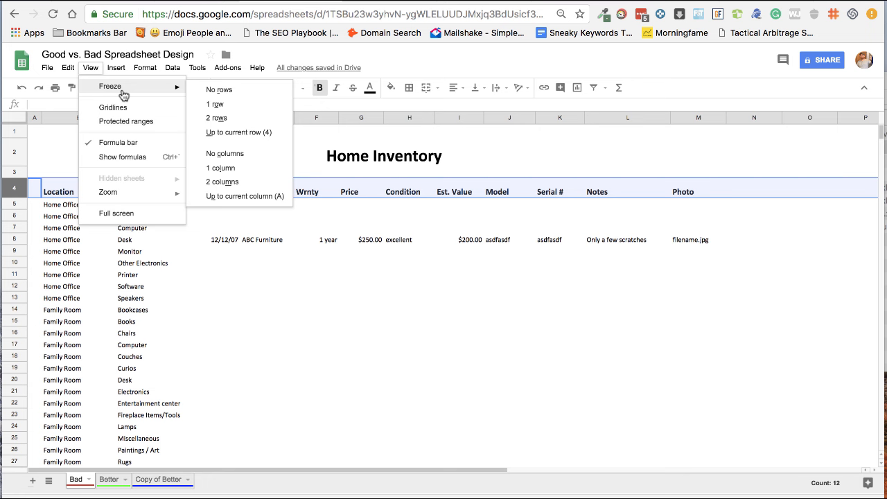
click(239, 134)
scroll(273, 248, down, 8)
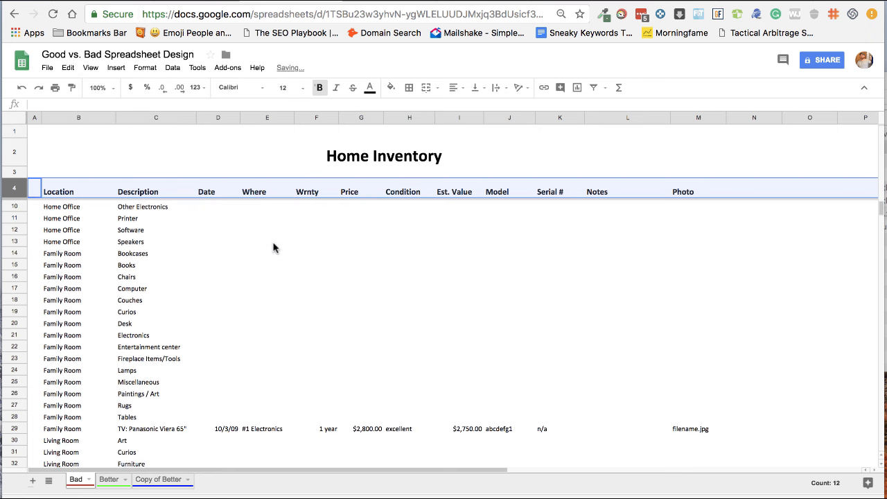
scroll(273, 247, down, 11)
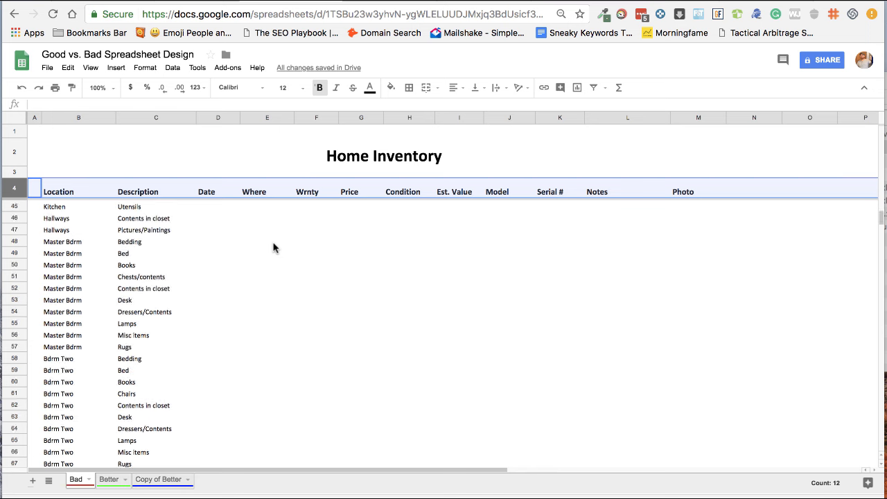
scroll(273, 247, down, 8)
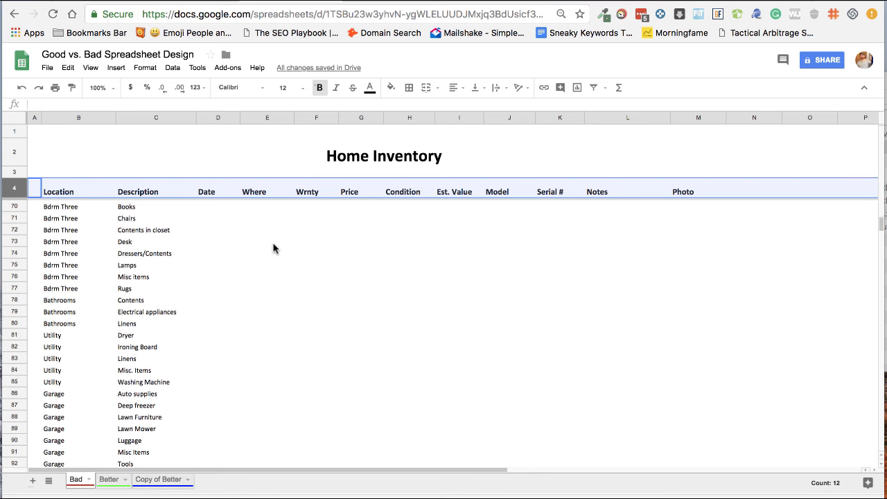
scroll(273, 248, up, 20)
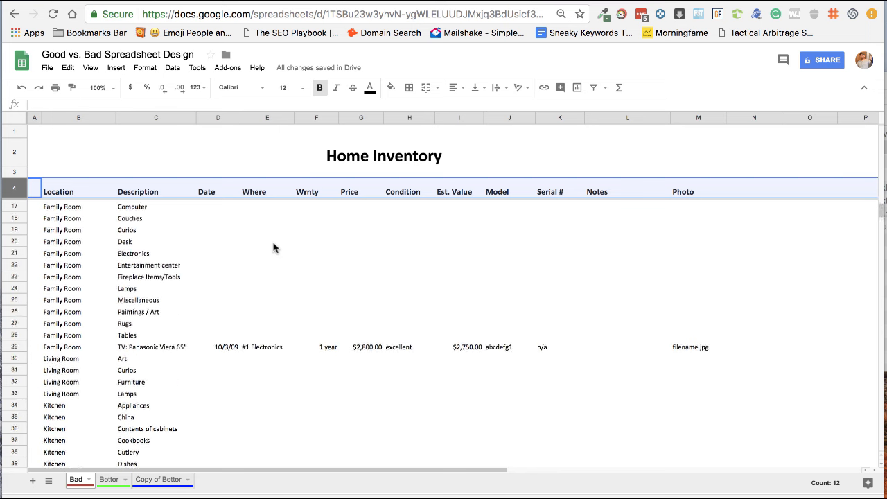
Select every row from row 5 to the end of the Bad sheet and start a conditional formatting rule for them
click(34, 206)
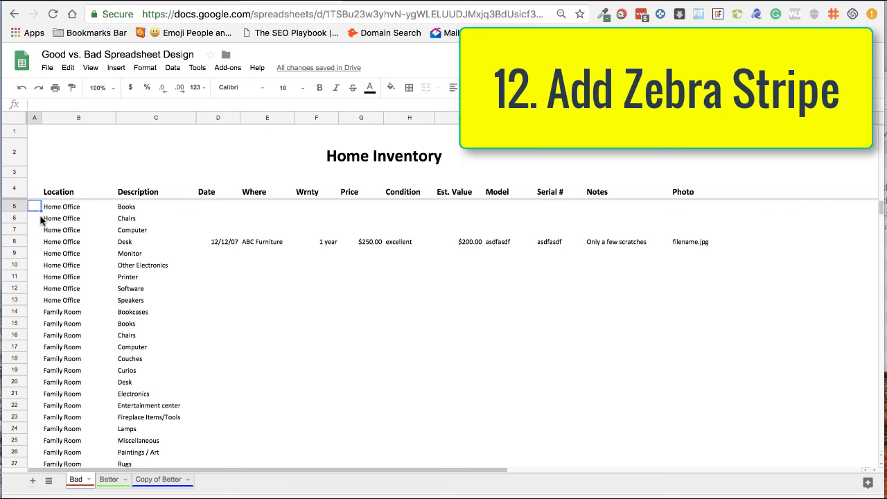
click(15, 207)
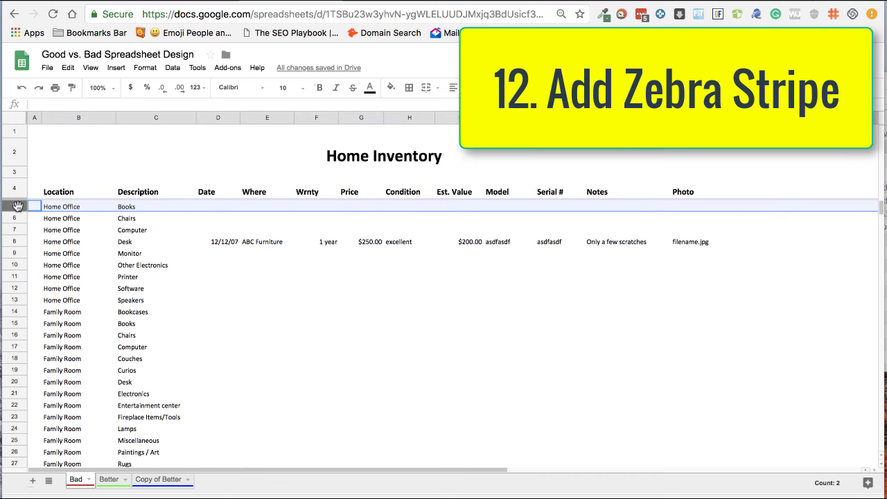
key(super+shift+Down)
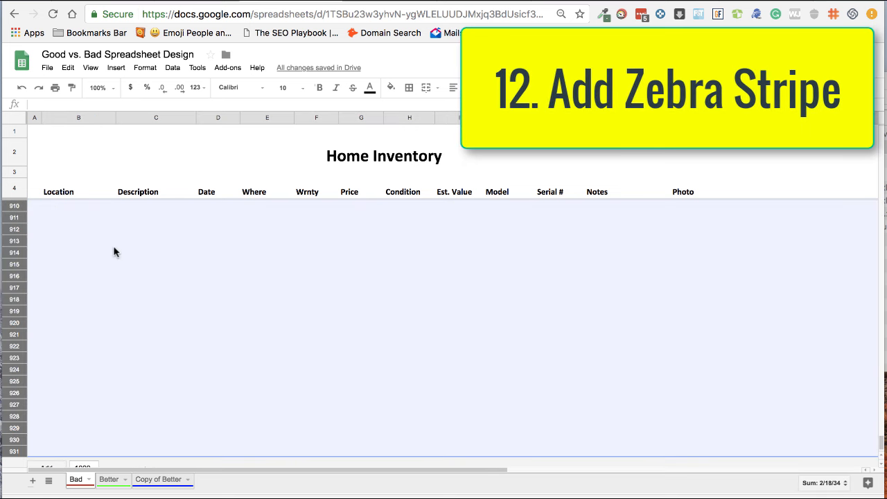
click(145, 67)
click(187, 256)
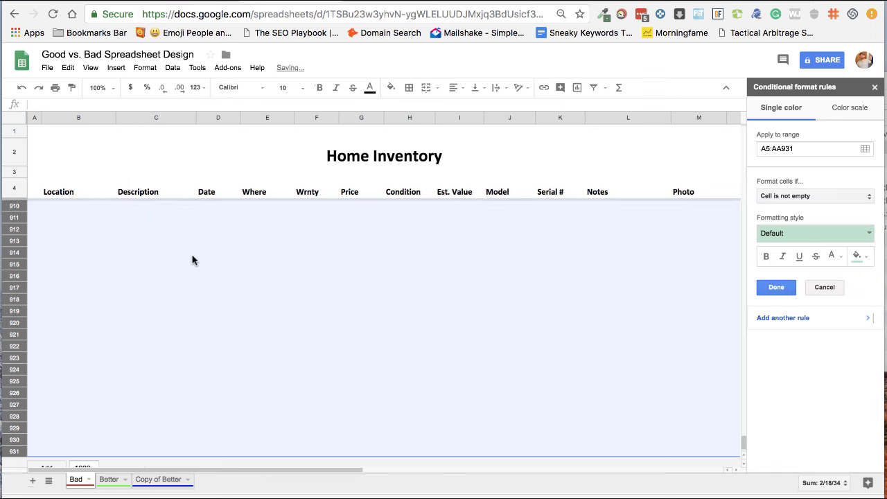
Set the rule's condition to the custom formula =MOD(ROW(),2) so that alternate rows are formatted
click(804, 196)
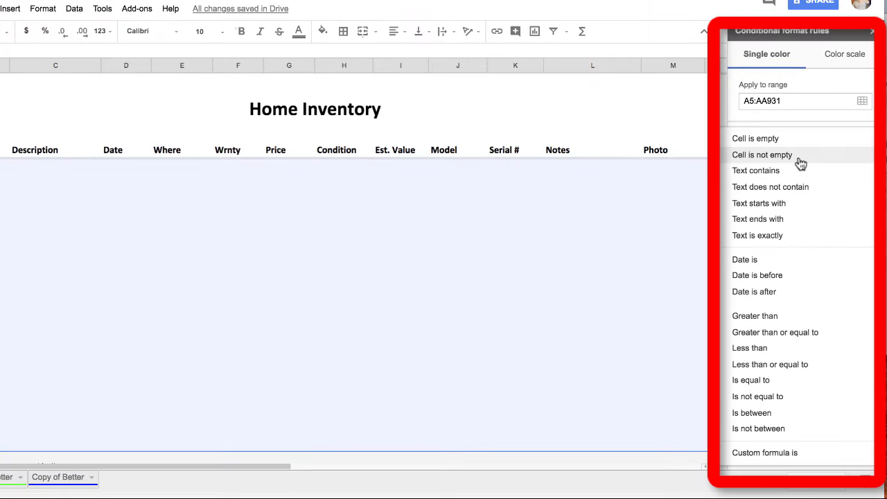
click(798, 156)
click(795, 157)
click(774, 453)
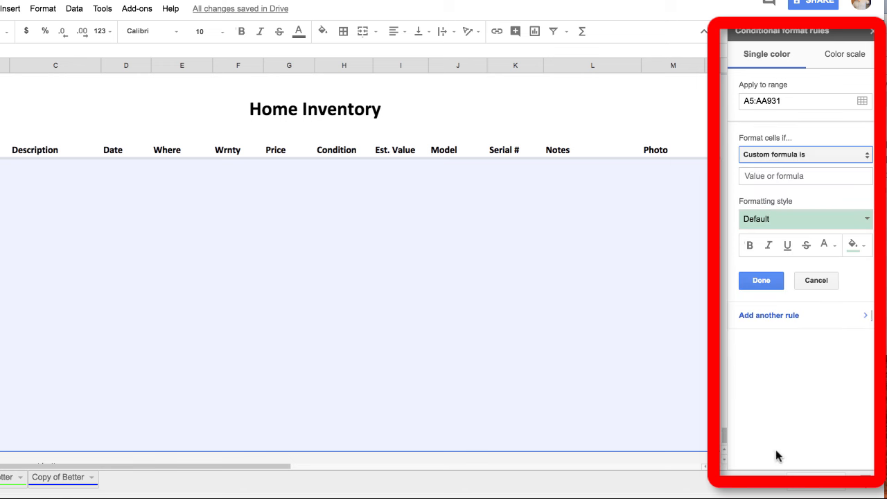
click(784, 173)
text(=MOD(ROW(),2))
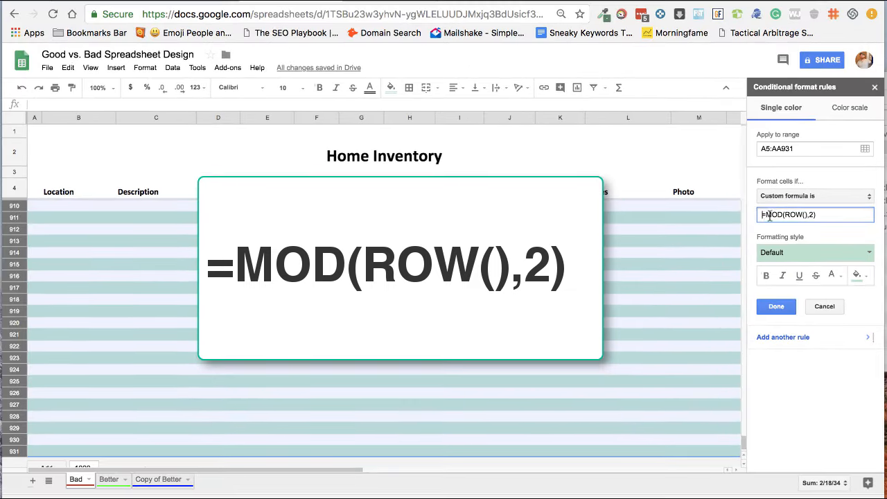
click(803, 219)
Give the alternate-row rule a light gray fill, save it, and close the conditional format rules
click(800, 320)
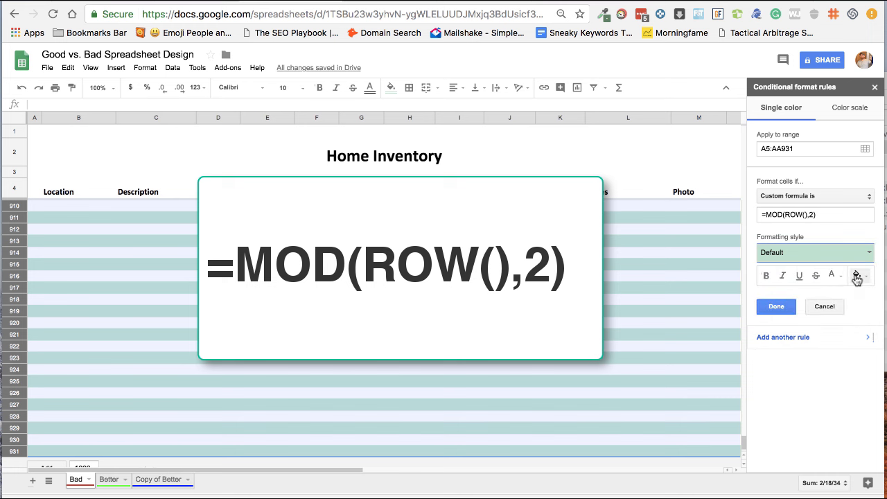
click(856, 274)
click(847, 311)
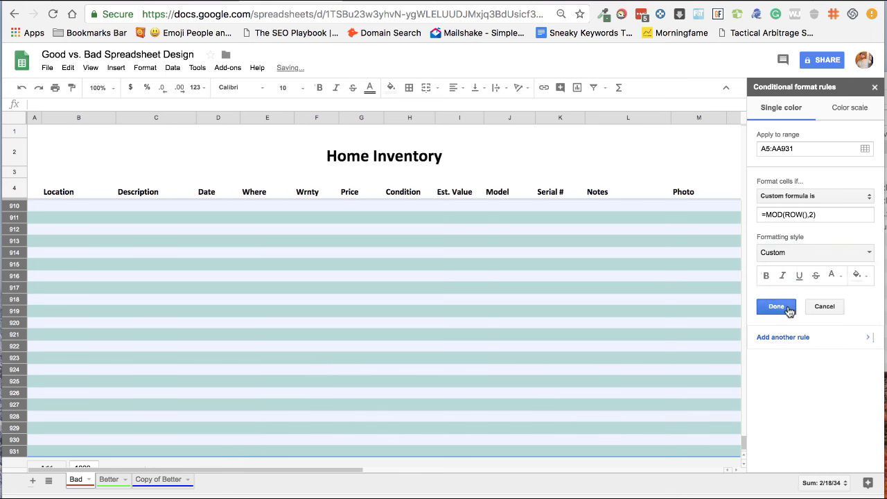
click(785, 305)
click(343, 305)
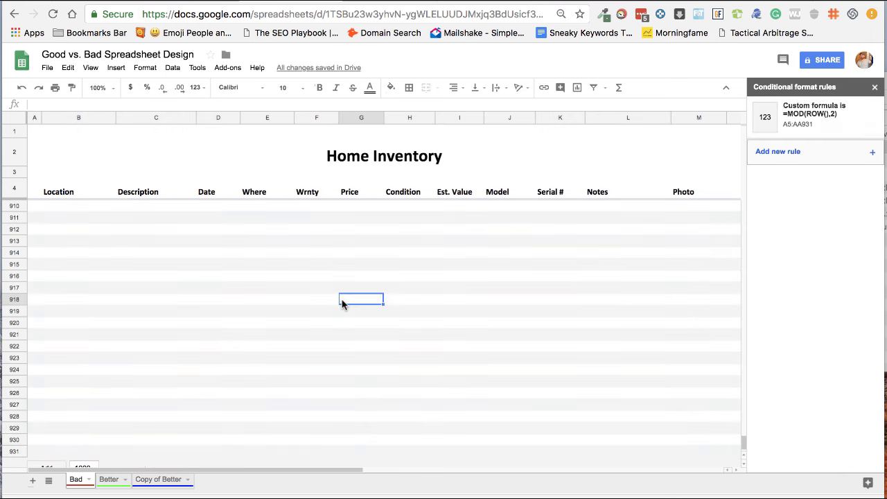
key(ctrl+Up)
scroll(342, 305, up, 1)
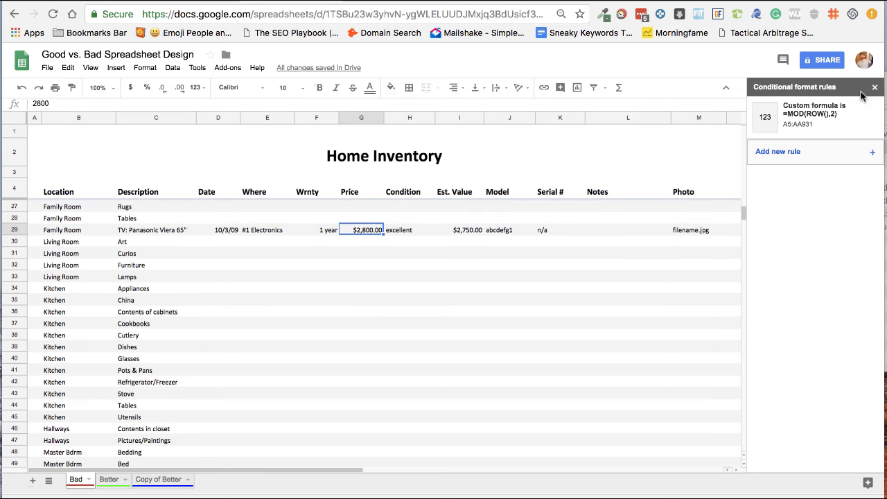
click(875, 87)
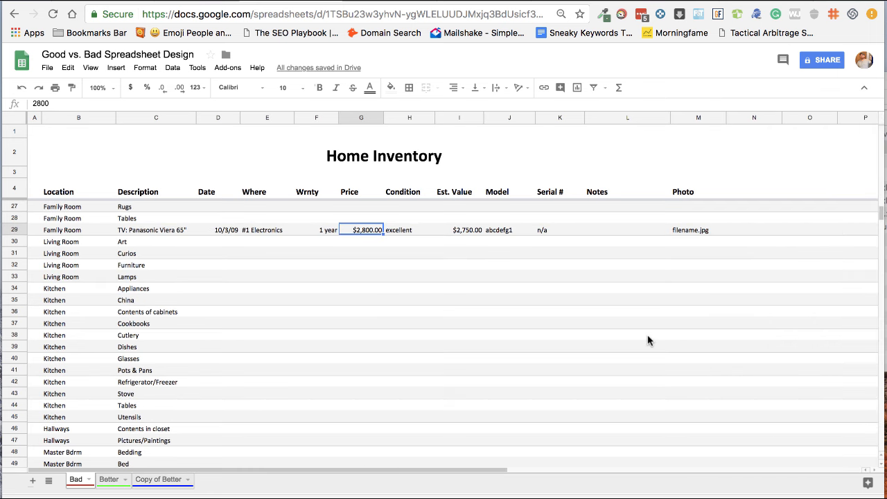
Compare the Better sheet with the Bad sheet and review the striped rows from the start of the inventory
click(106, 480)
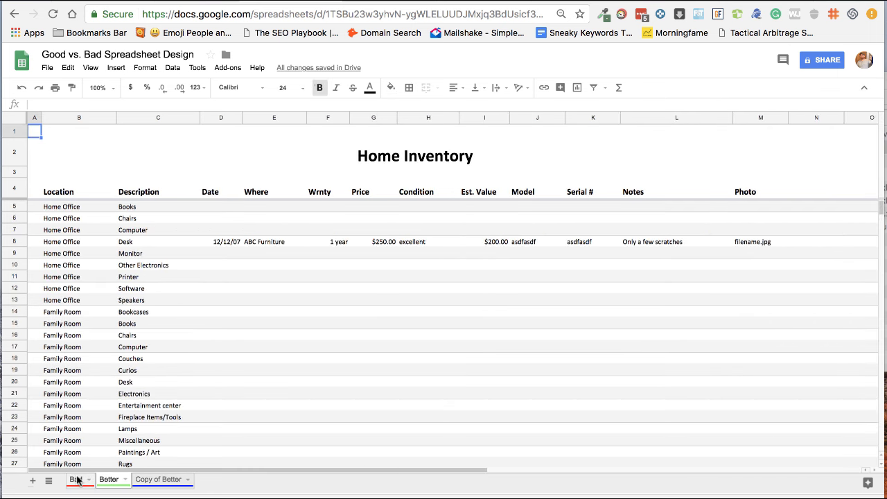
click(77, 480)
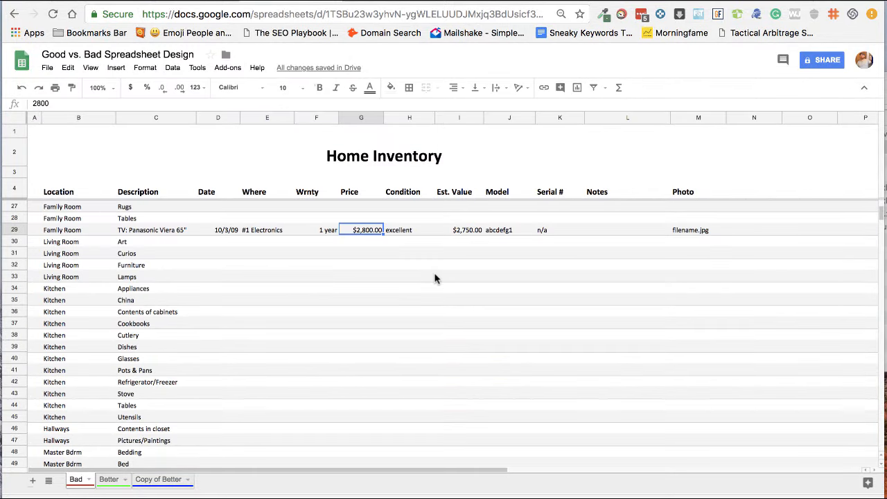
click(408, 276)
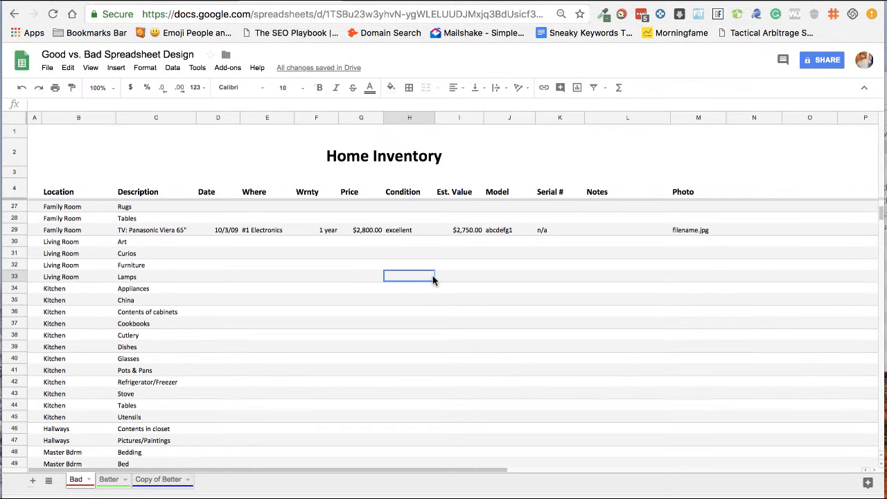
scroll(431, 281, up, 7)
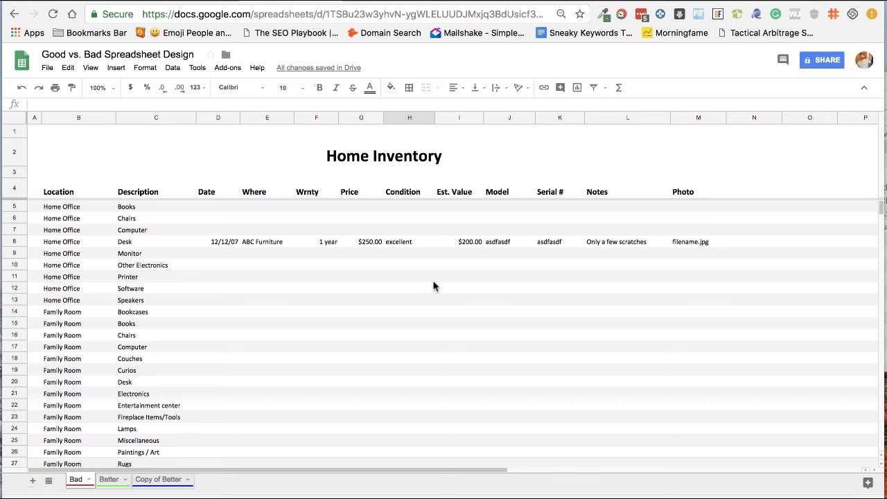